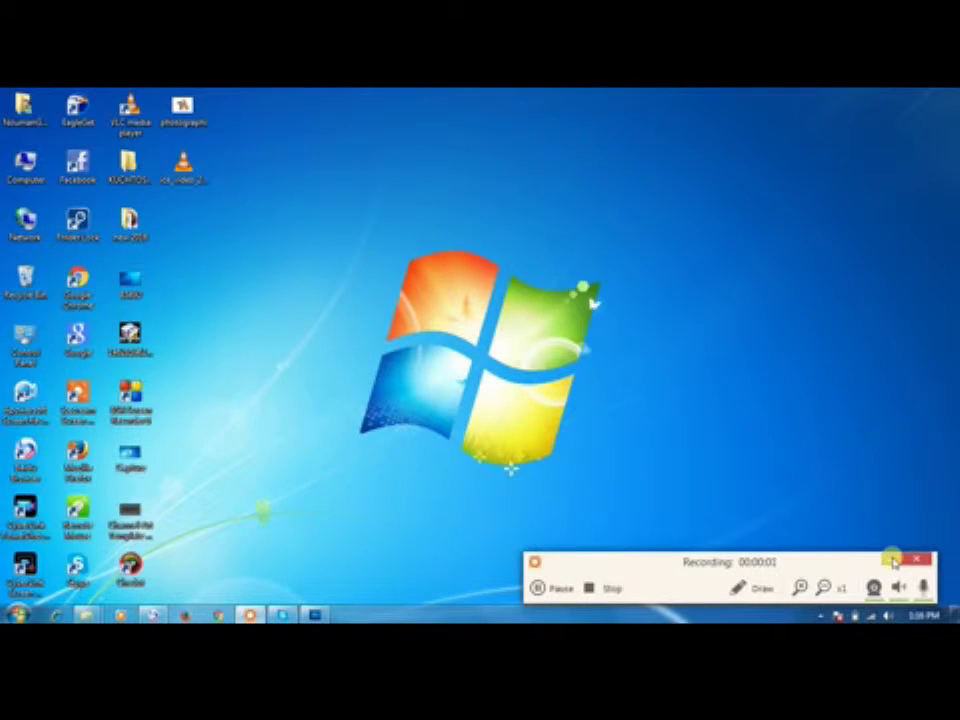
- Bring the Photoshop window with the PHOTO GRAPHICS SHOP channel banner to the front
click(893, 561)
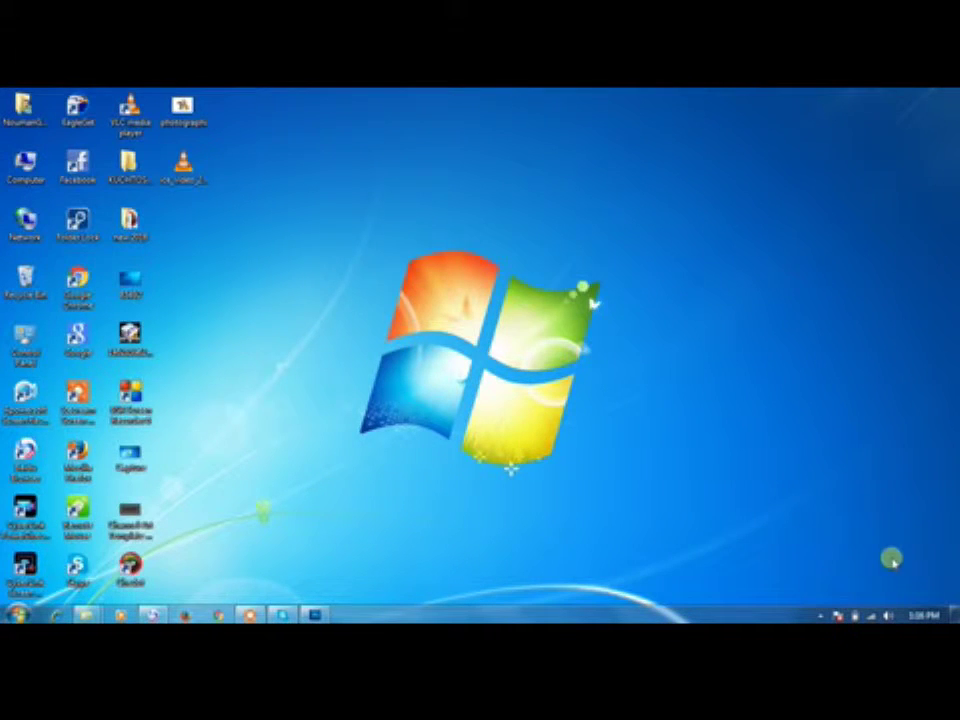
click(316, 614)
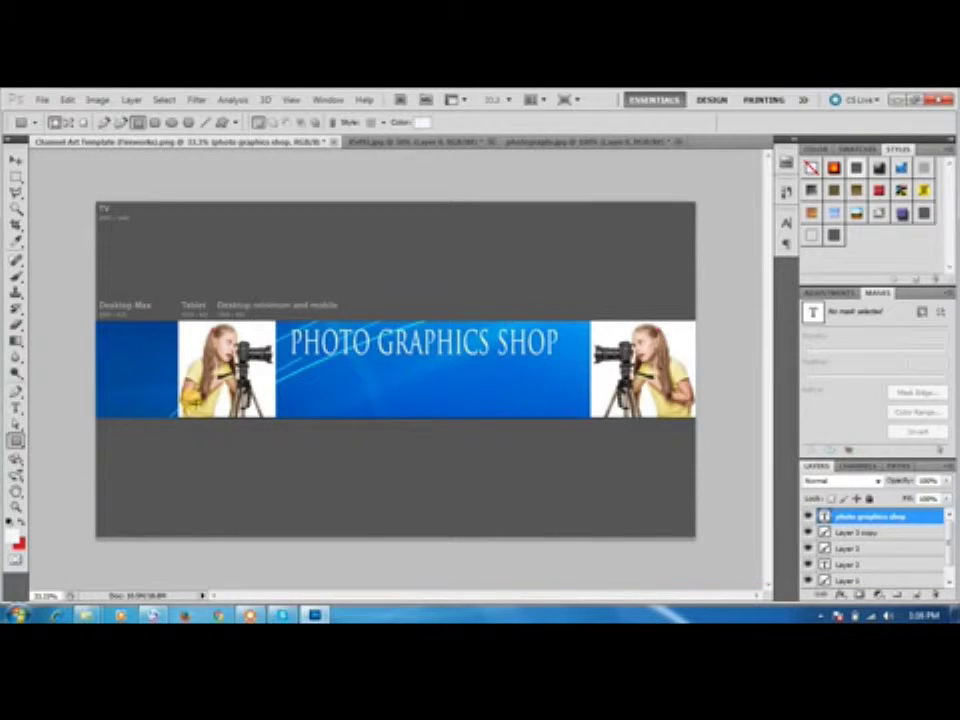
- Nudge the PHOTO GRAPHICS SHOP headline slightly lower, leaving its blending options unchanged
click(15, 160)
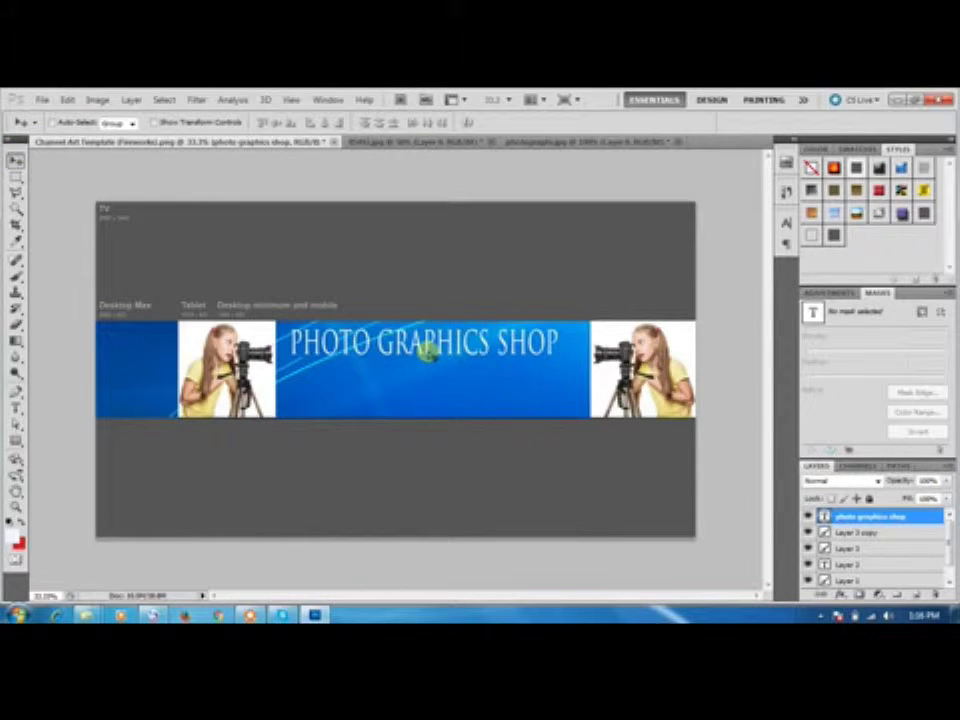
drag(427, 352, 430, 356)
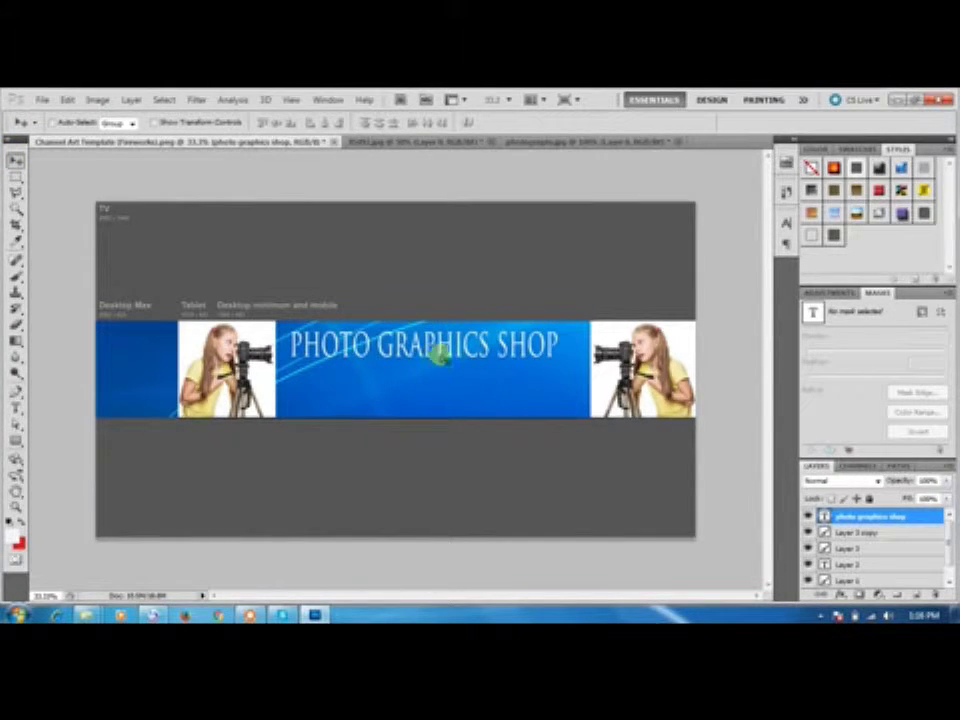
right_click(845, 517)
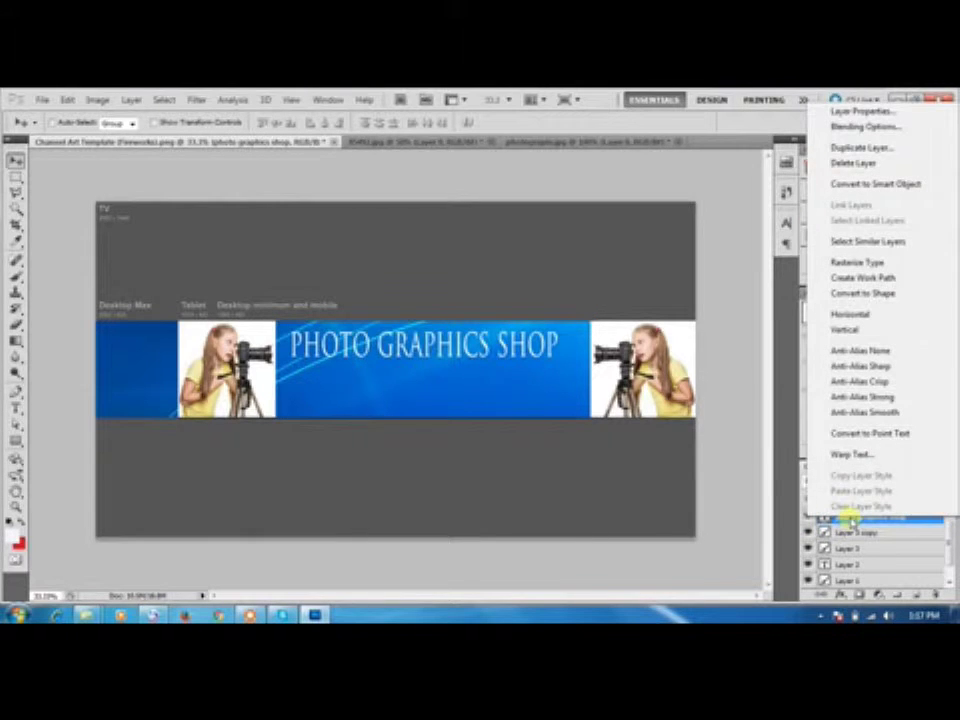
click(857, 128)
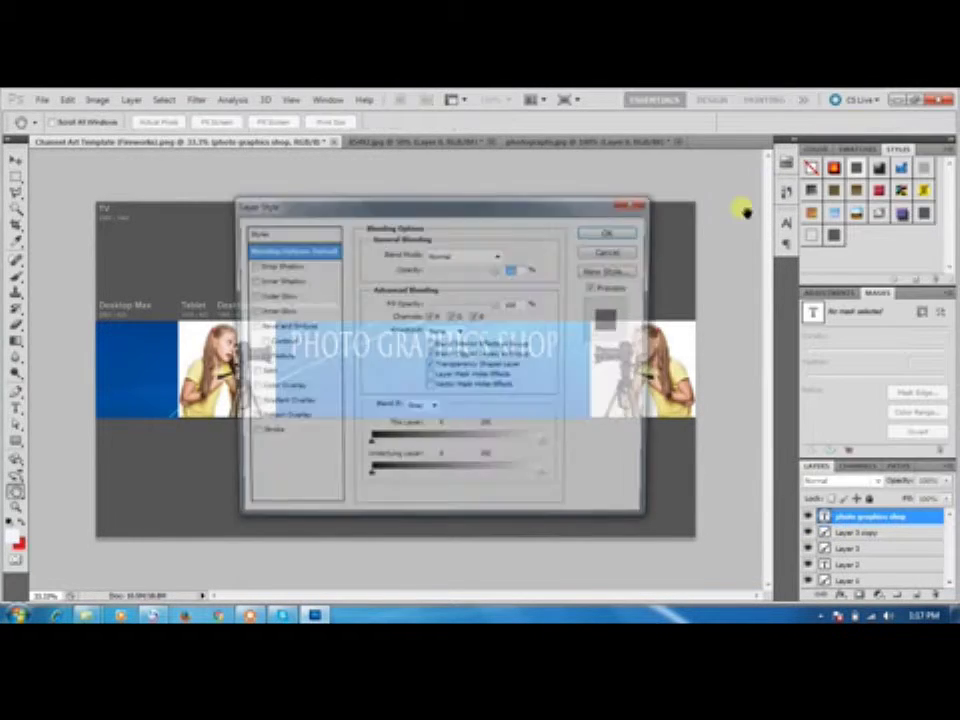
key(Escape)
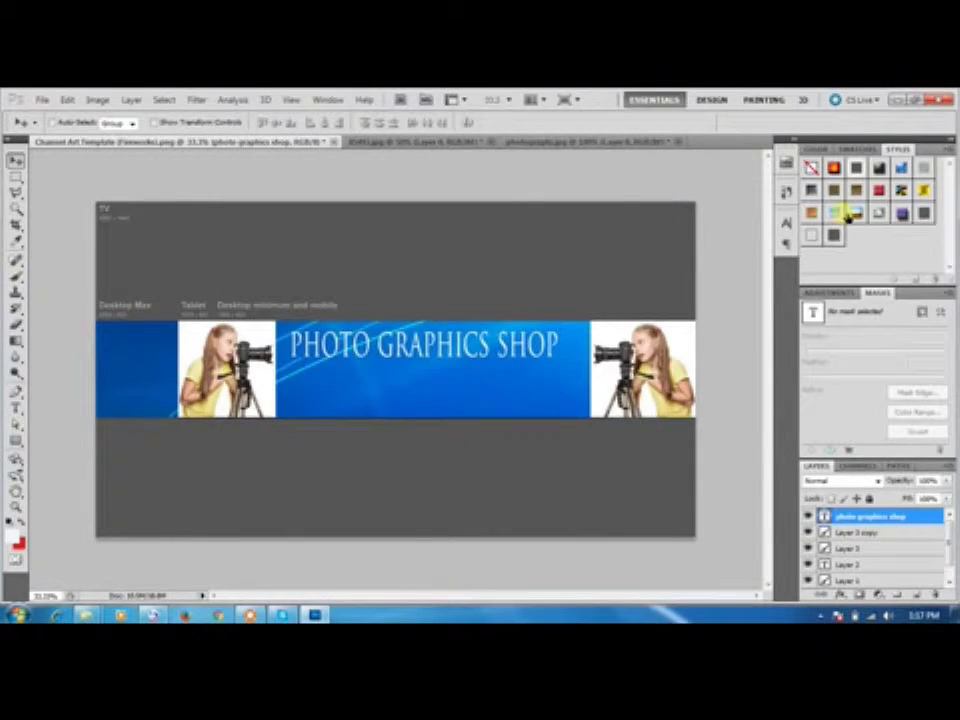
- Preview bevelled, shadowed, white and outlined preset styles on the headline
click(836, 212)
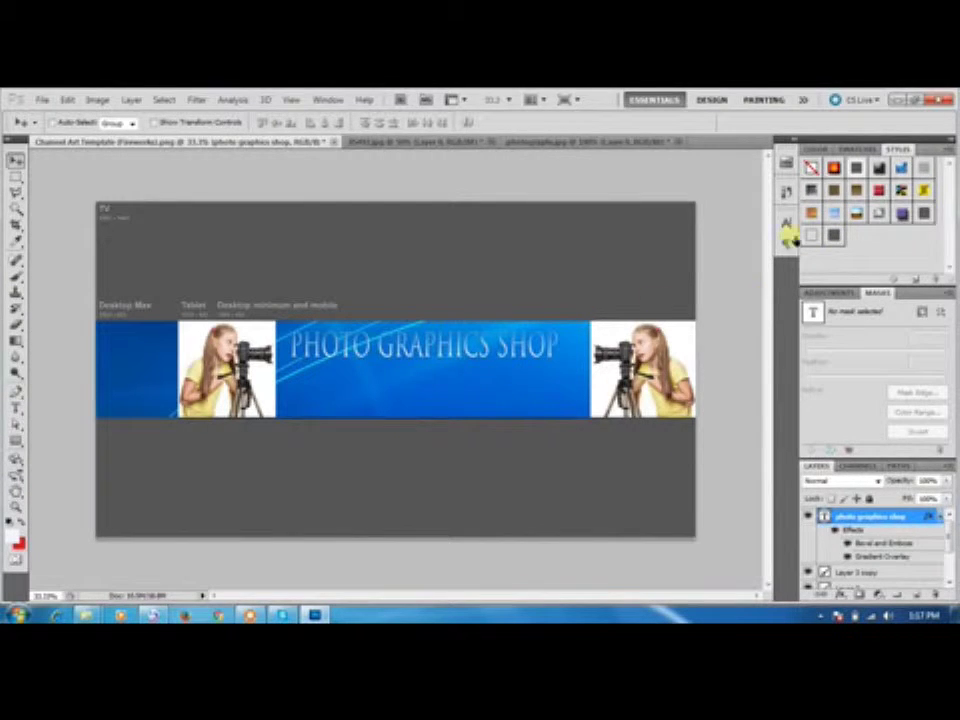
click(834, 168)
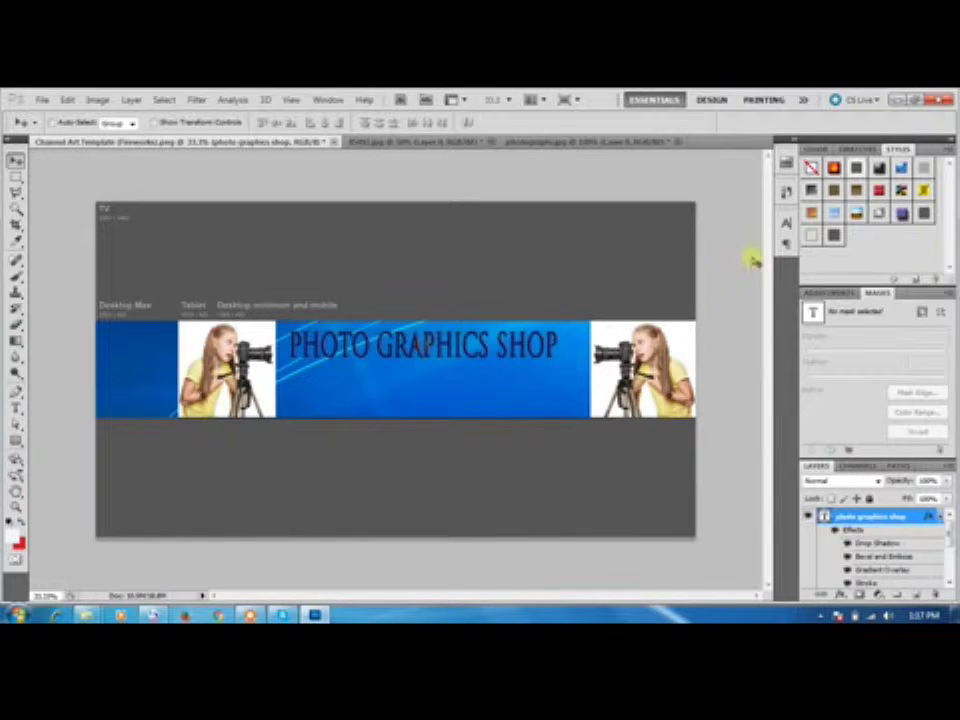
click(903, 213)
click(924, 213)
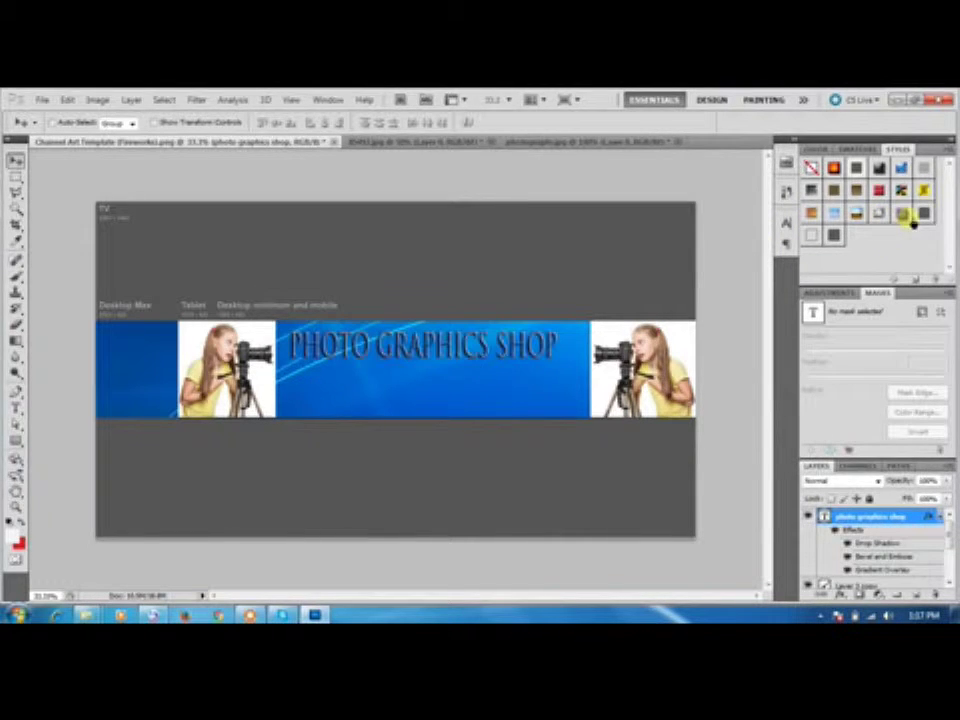
click(903, 213)
- Try gradient, textured and gold styles, then settle on Default Style (None) for plain white
click(924, 190)
click(901, 190)
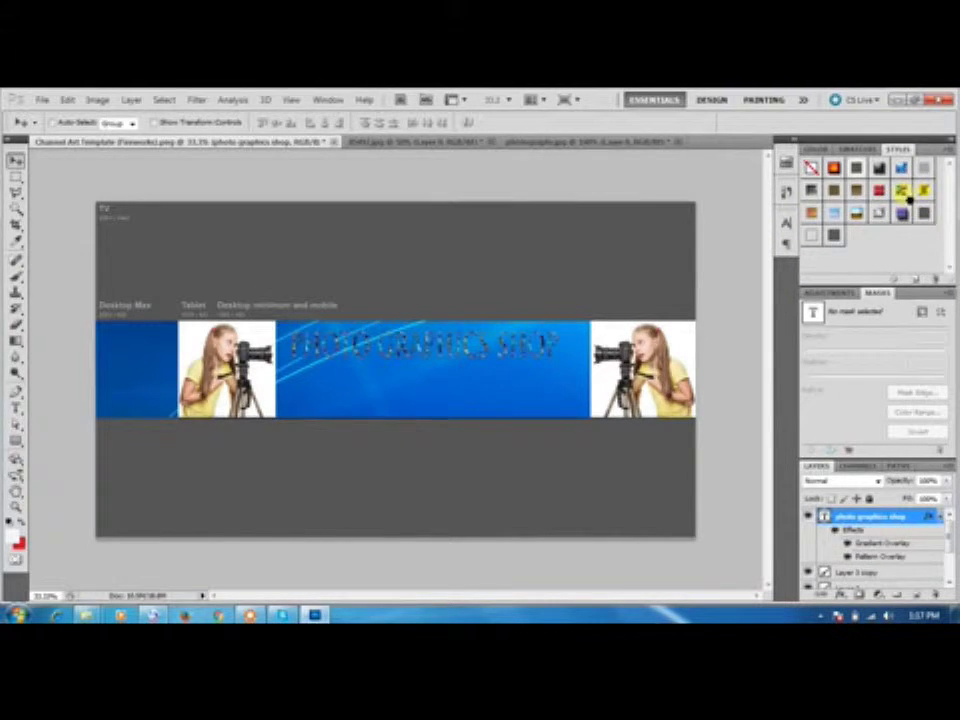
click(834, 213)
click(813, 236)
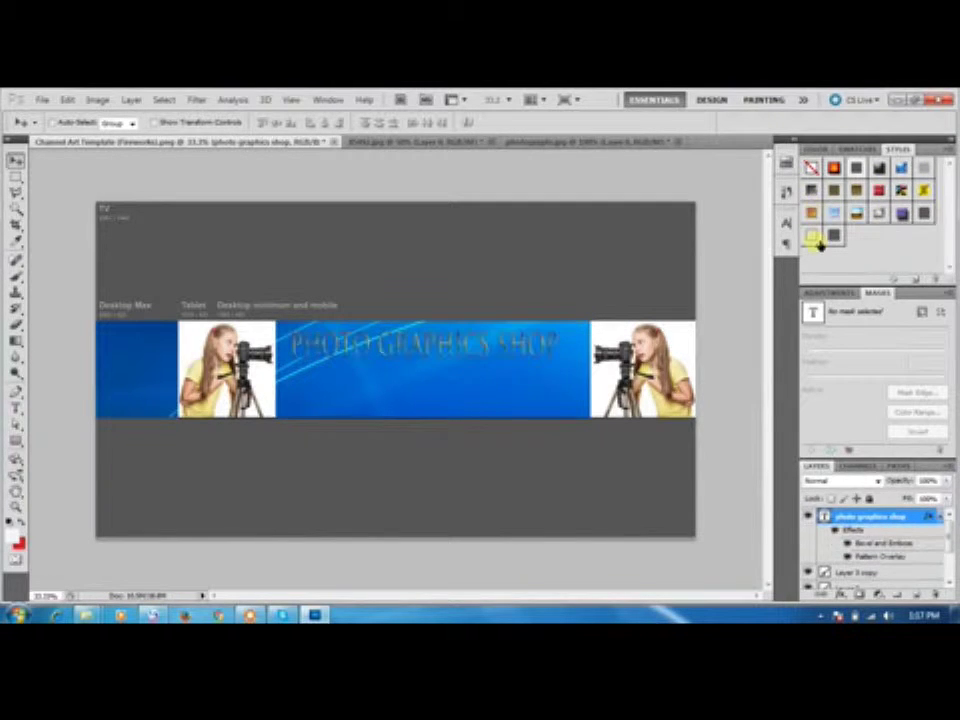
click(813, 168)
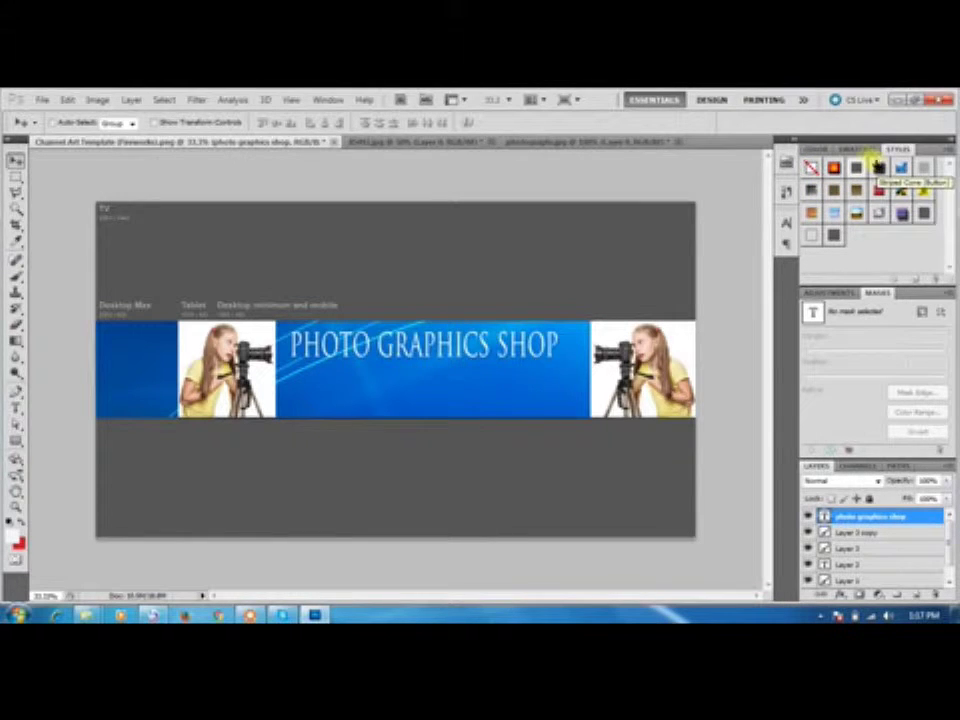
right_click(884, 520)
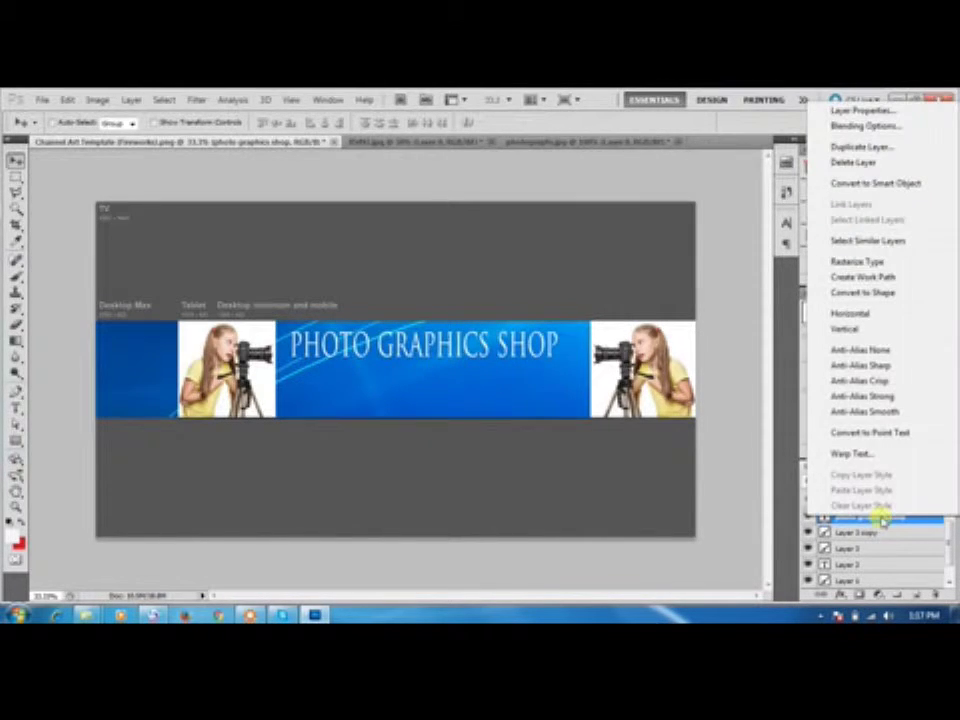
- Turn on a drop shadow for the title and increase its distance
click(858, 127)
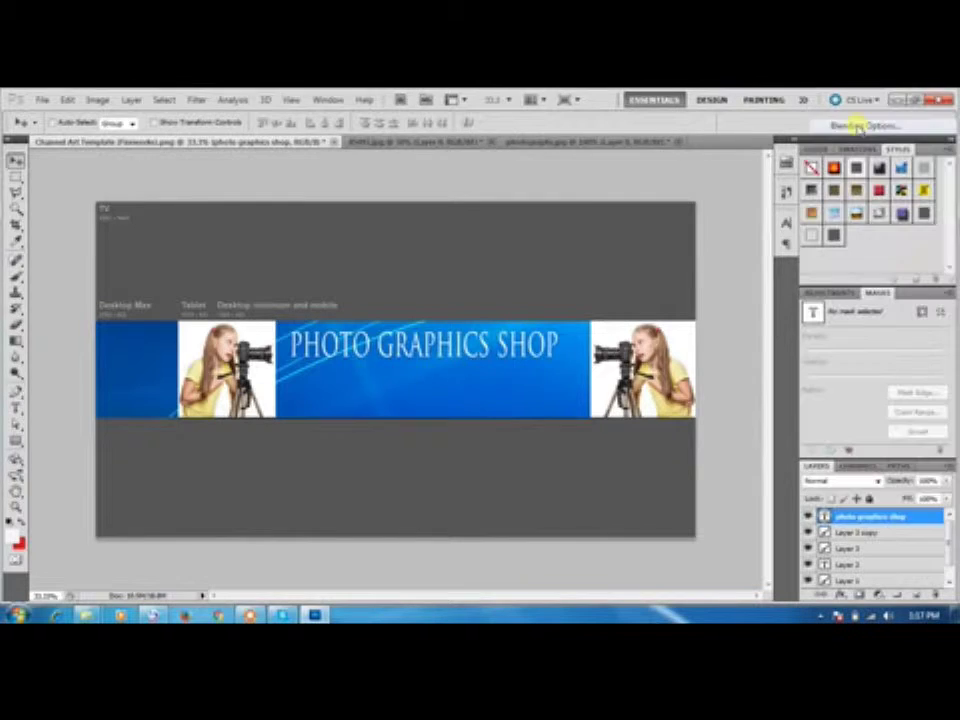
click(258, 265)
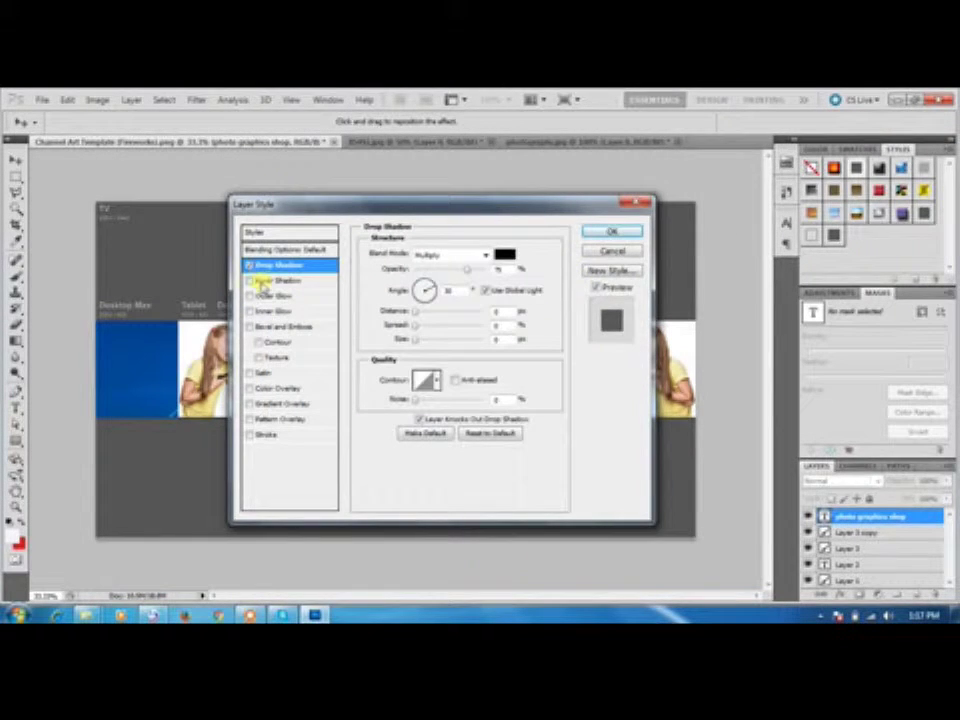
mouse_move(382, 207)
mouse_down()
mouse_move(386, 404)
mouse_move(398, 391)
mouse_up()
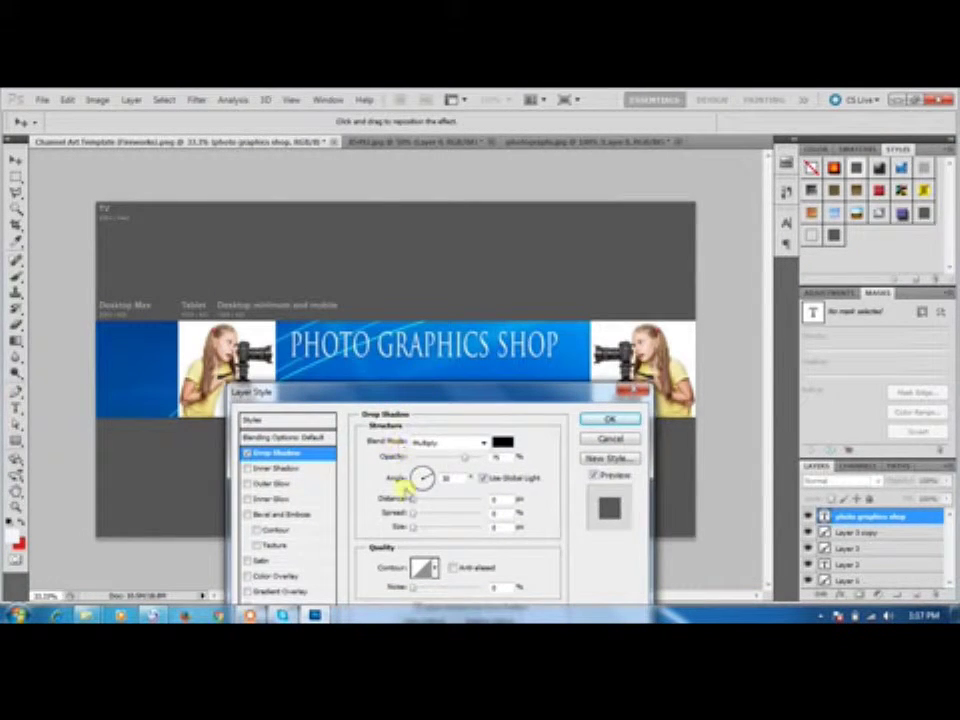
drag(411, 505, 436, 503)
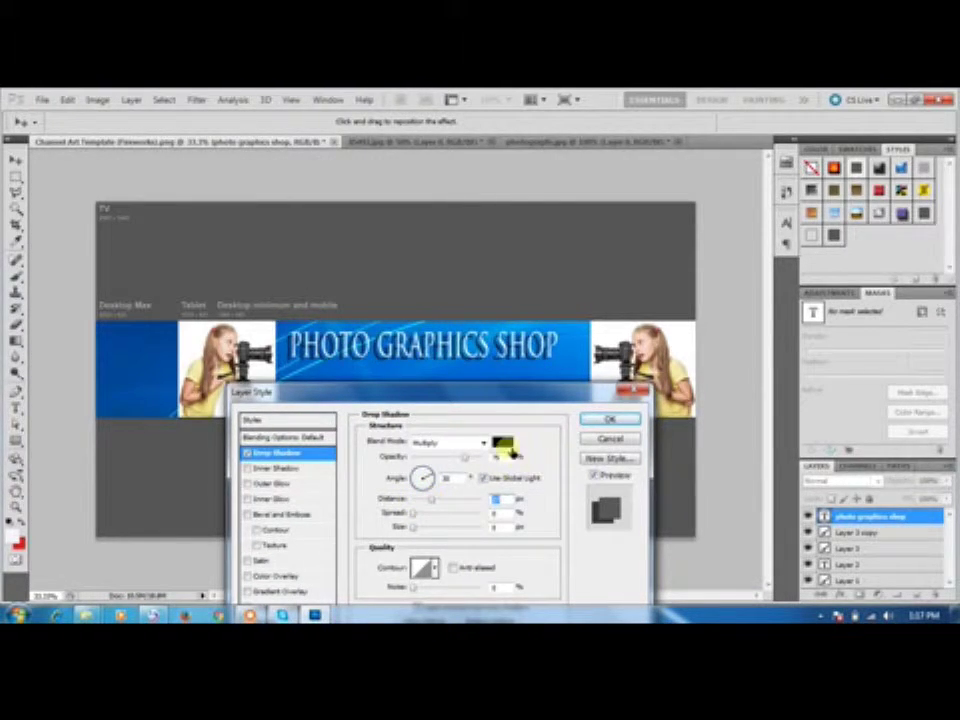
- Set the drop shadow colour to yellow, after briefly trying purple
click(502, 442)
click(443, 435)
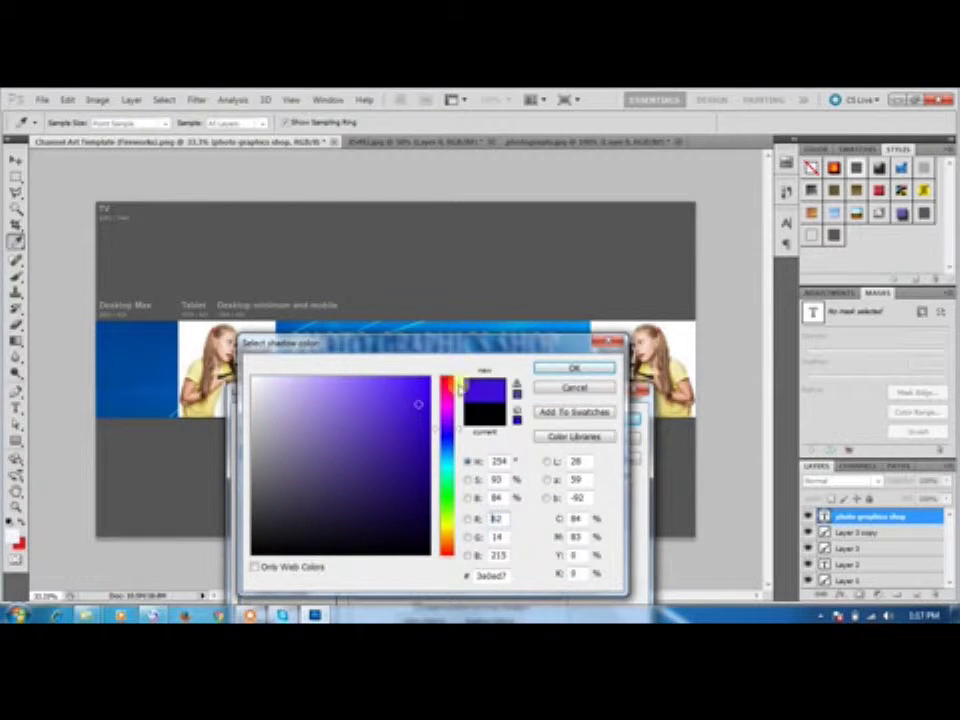
click(567, 369)
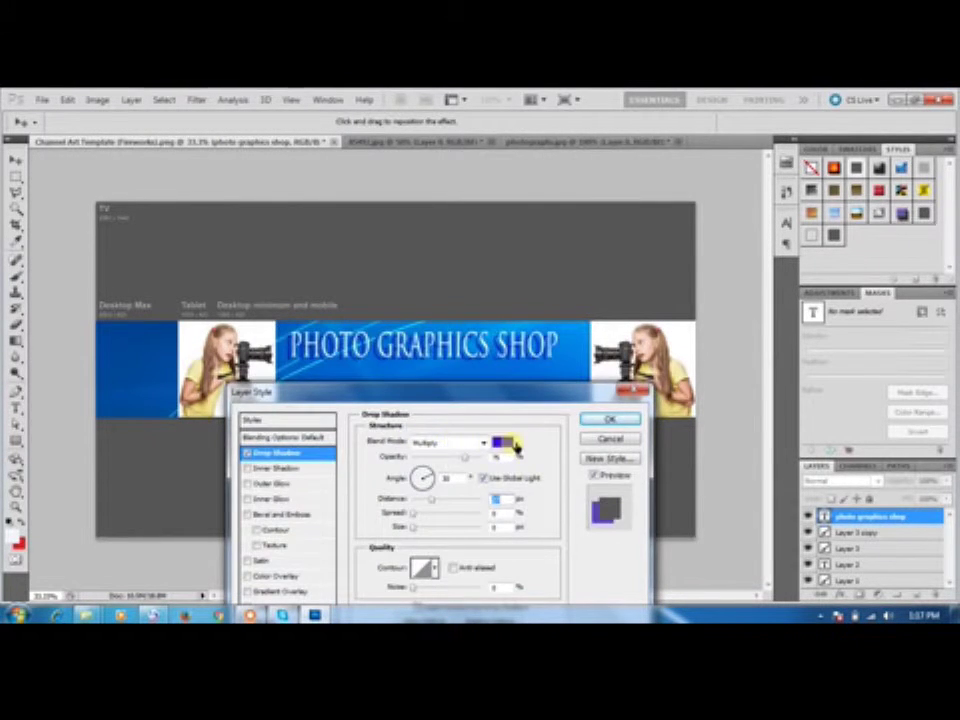
click(502, 442)
drag(446, 430, 446, 531)
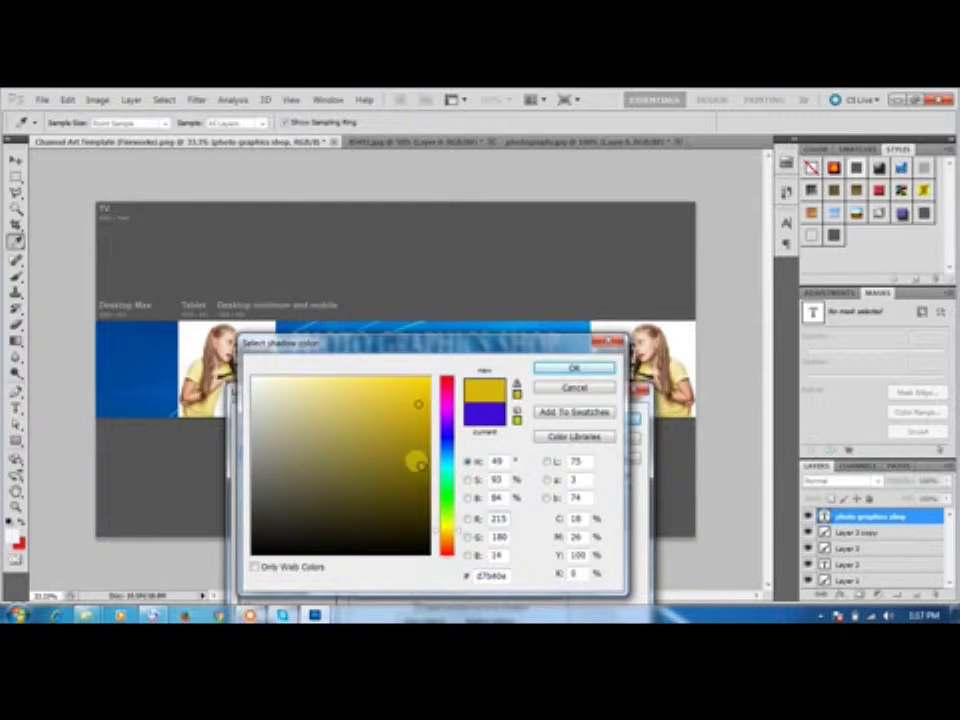
click(560, 369)
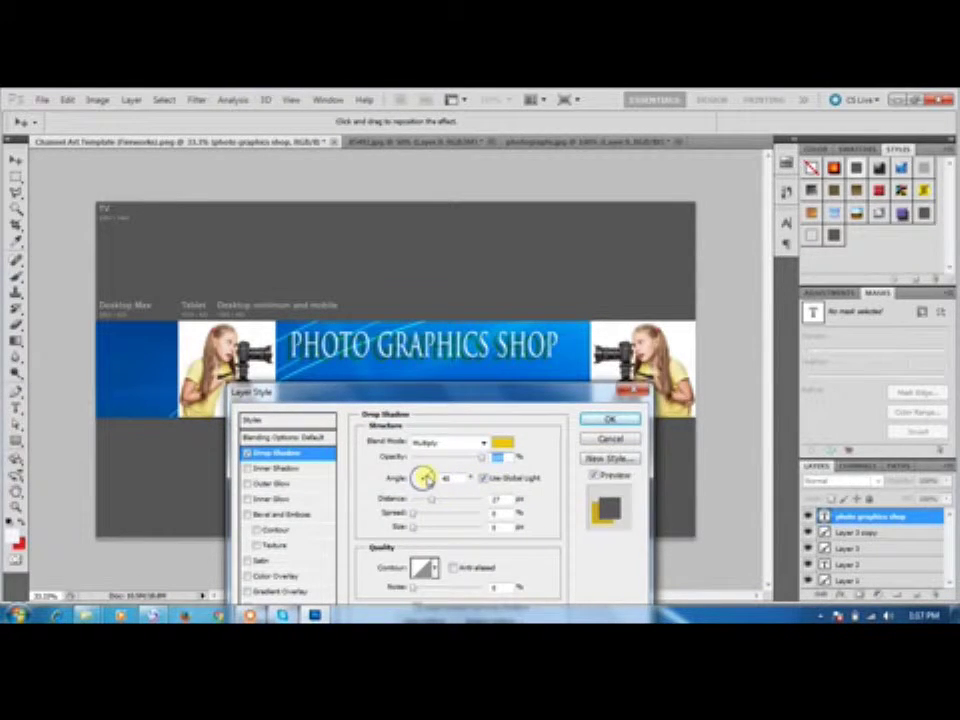
- Adjust the shadow's angle, spread and distance, then apply the yellow drop shadow
click(425, 478)
click(424, 480)
click(424, 482)
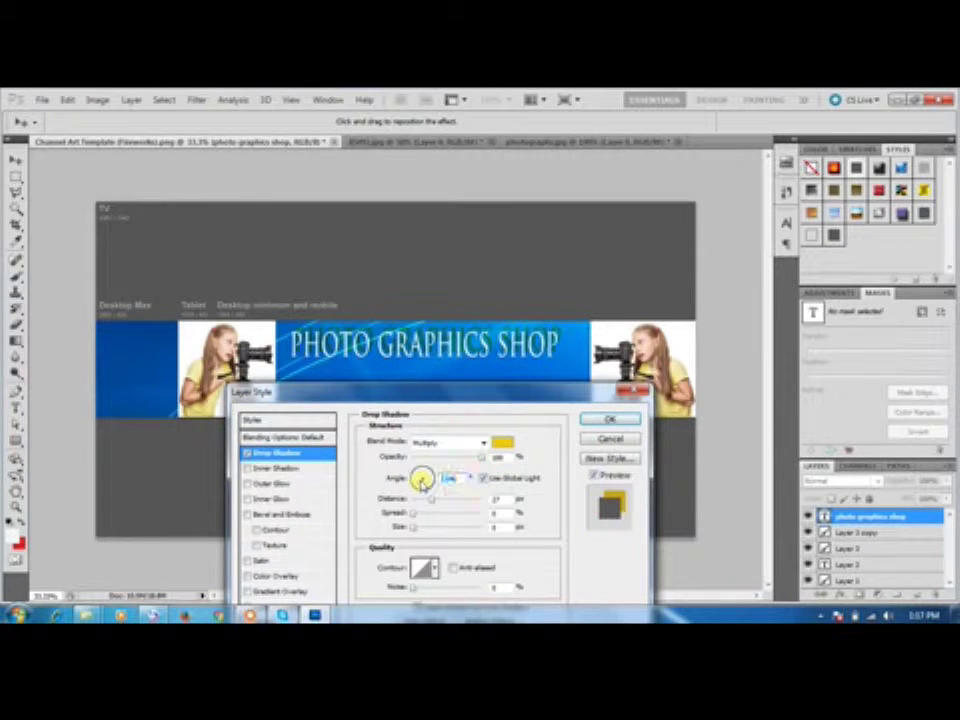
drag(424, 484, 427, 480)
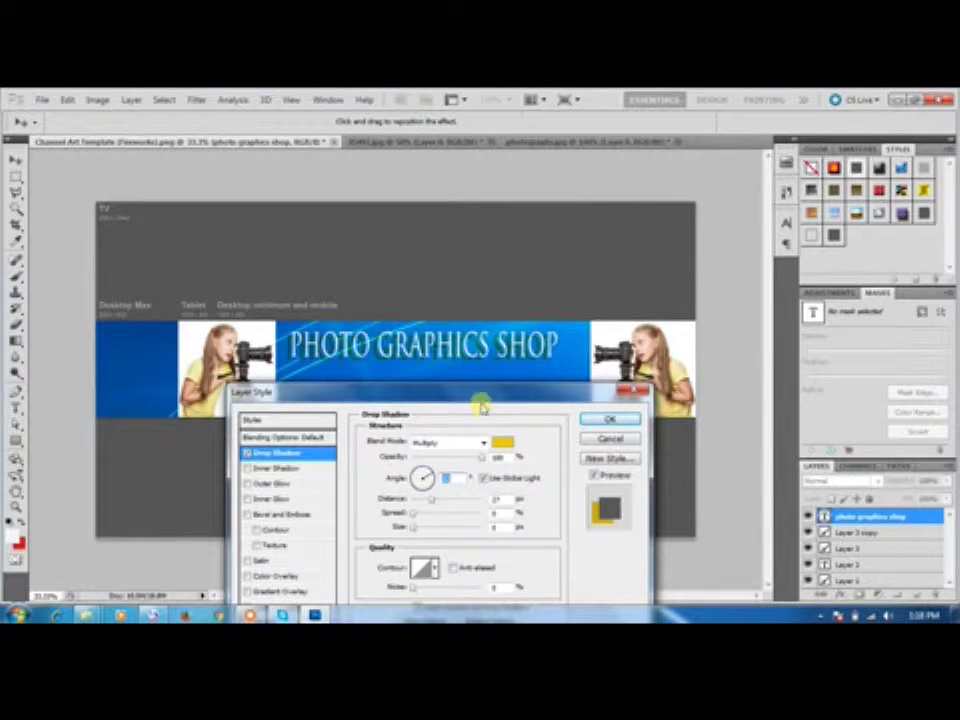
drag(483, 400, 499, 392)
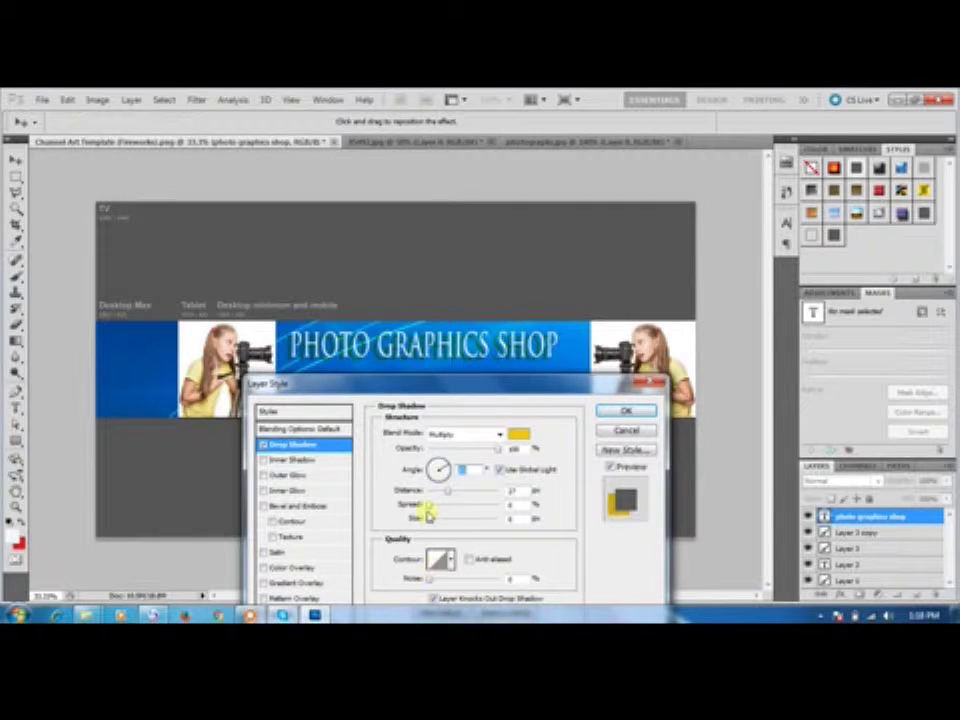
drag(428, 512, 437, 511)
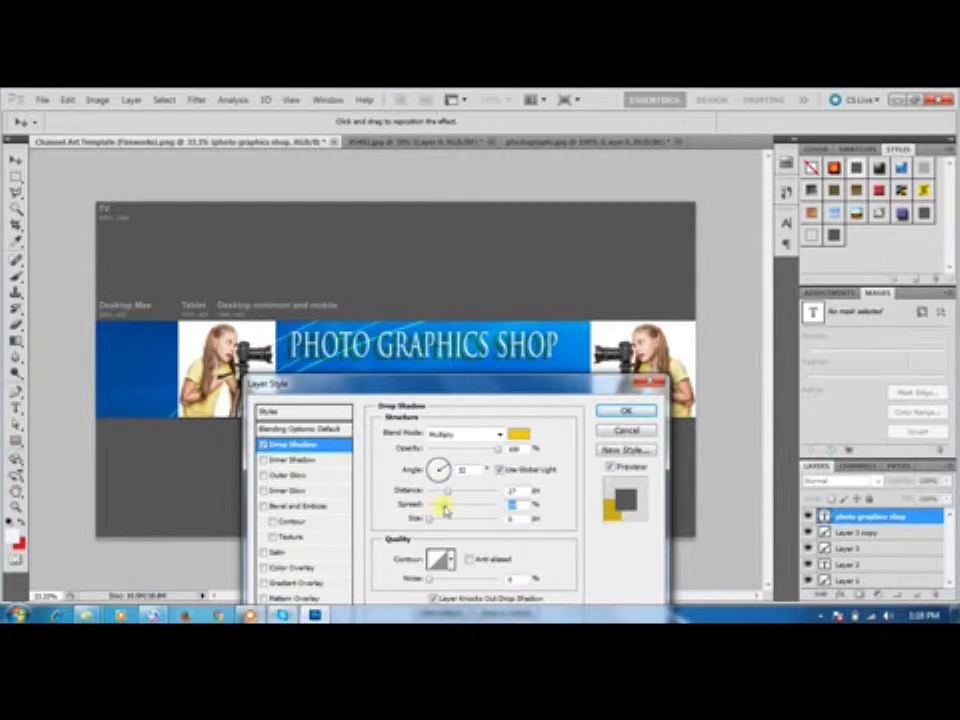
mouse_move(451, 493)
mouse_down()
mouse_move(427, 515)
mouse_move(450, 492)
mouse_up()
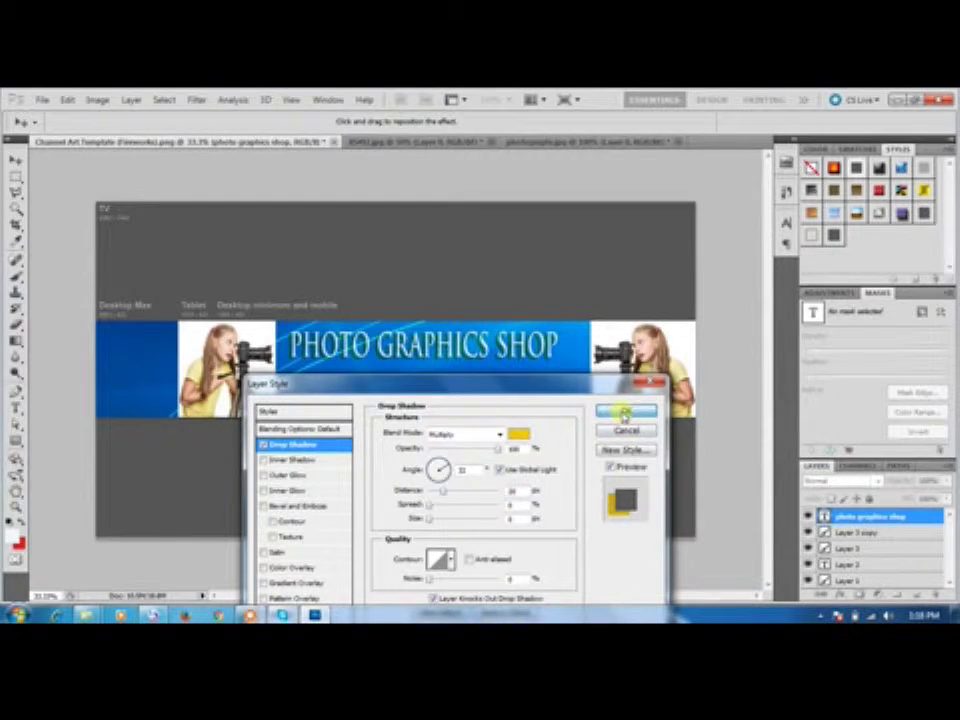
click(622, 412)
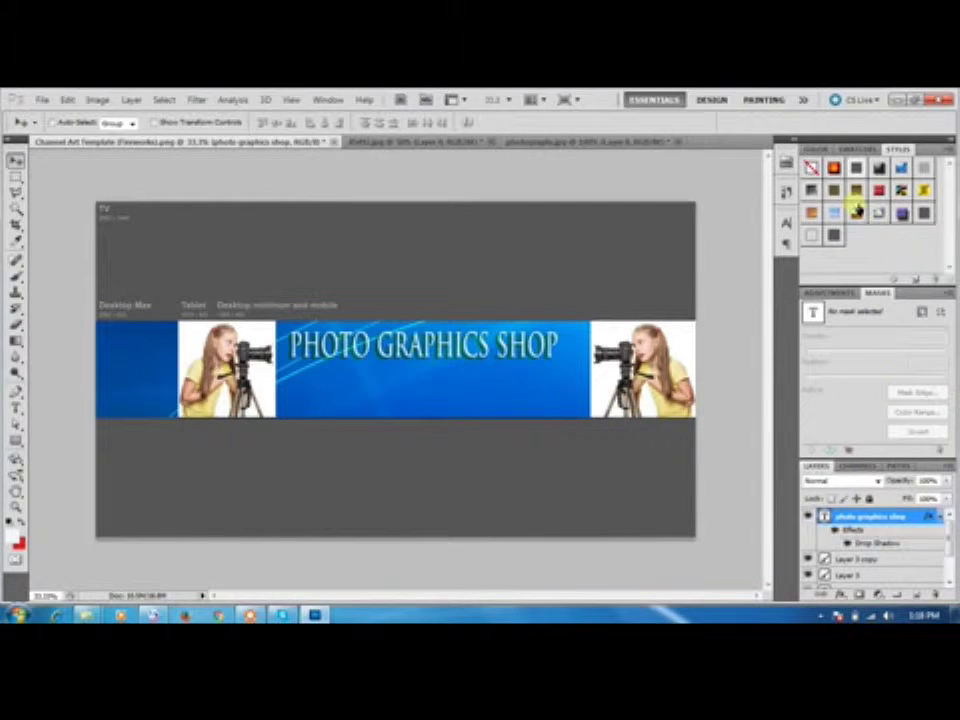
- Give the title a dark preset style with bevel, gradient and stroke, then select the Rectangle tool
click(834, 168)
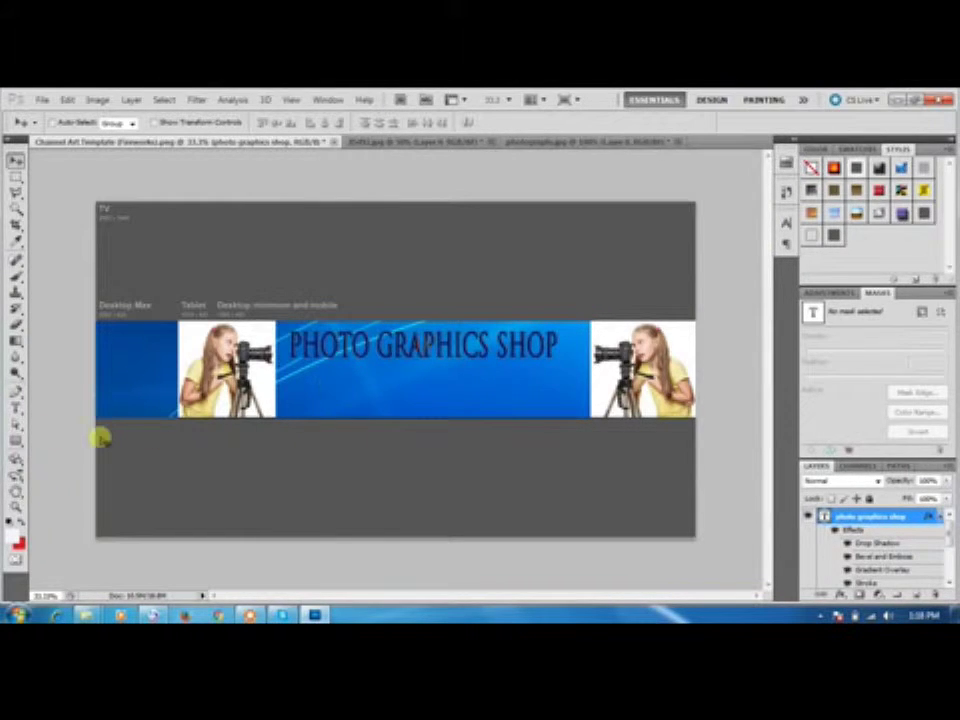
click(15, 444)
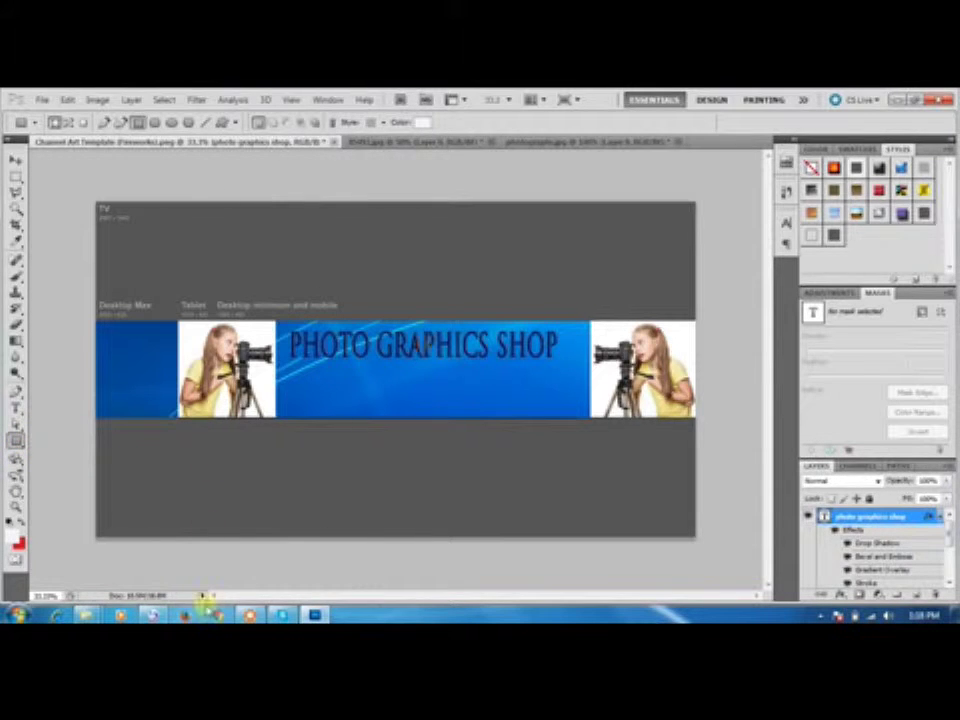
click(152, 614)
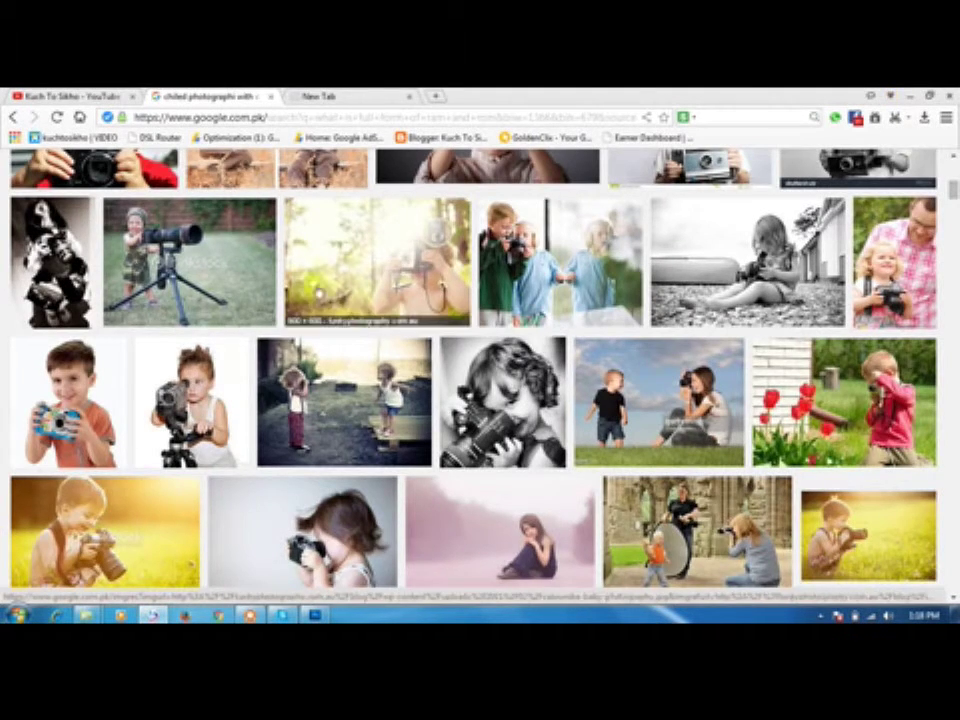
- Search Google Images for 'facebook pic', then return to the banner in Photoshop
scroll(321, 300, up, 10)
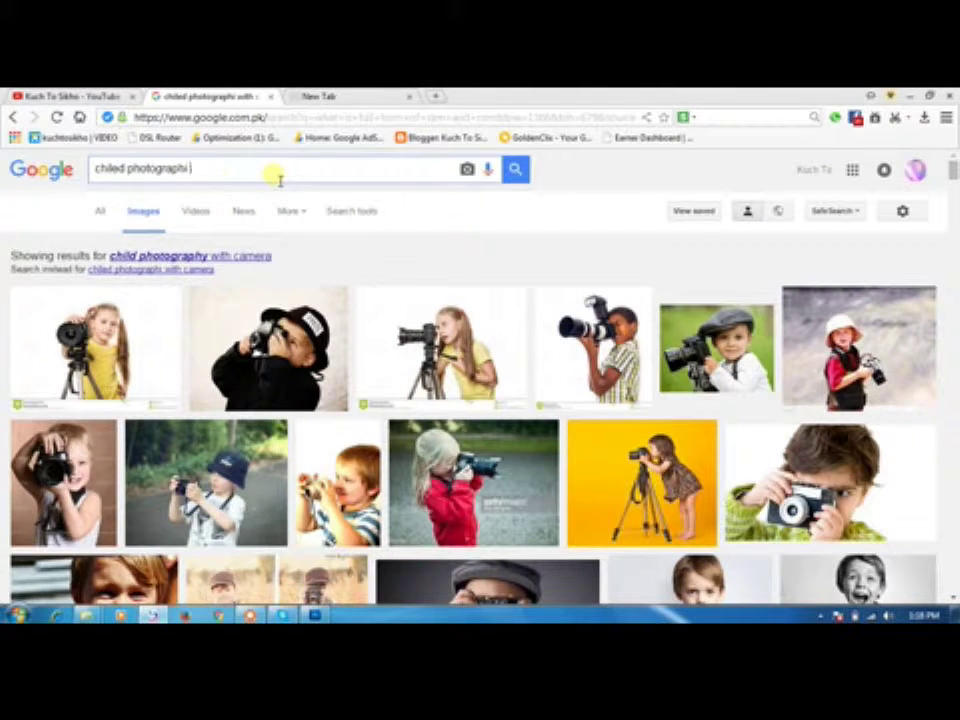
text(facebook )
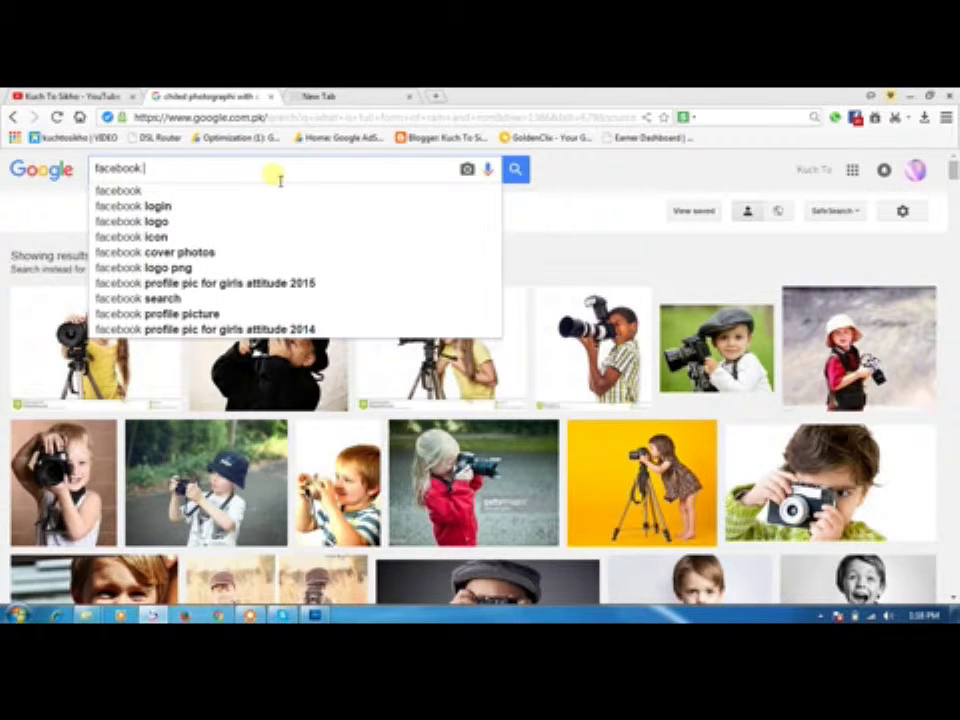
text(pic)
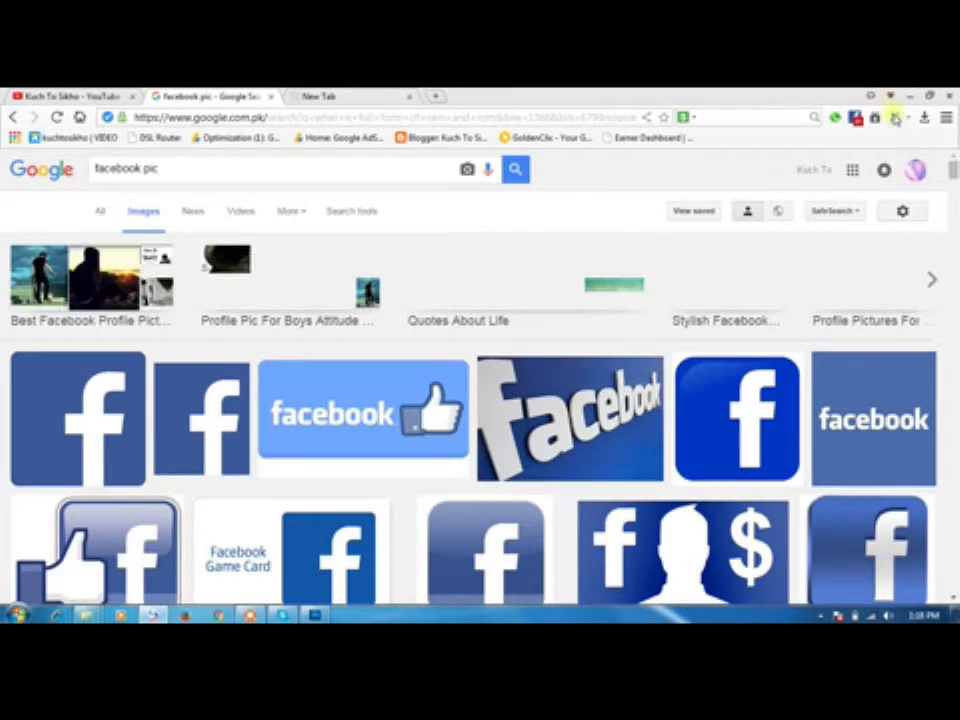
click(909, 96)
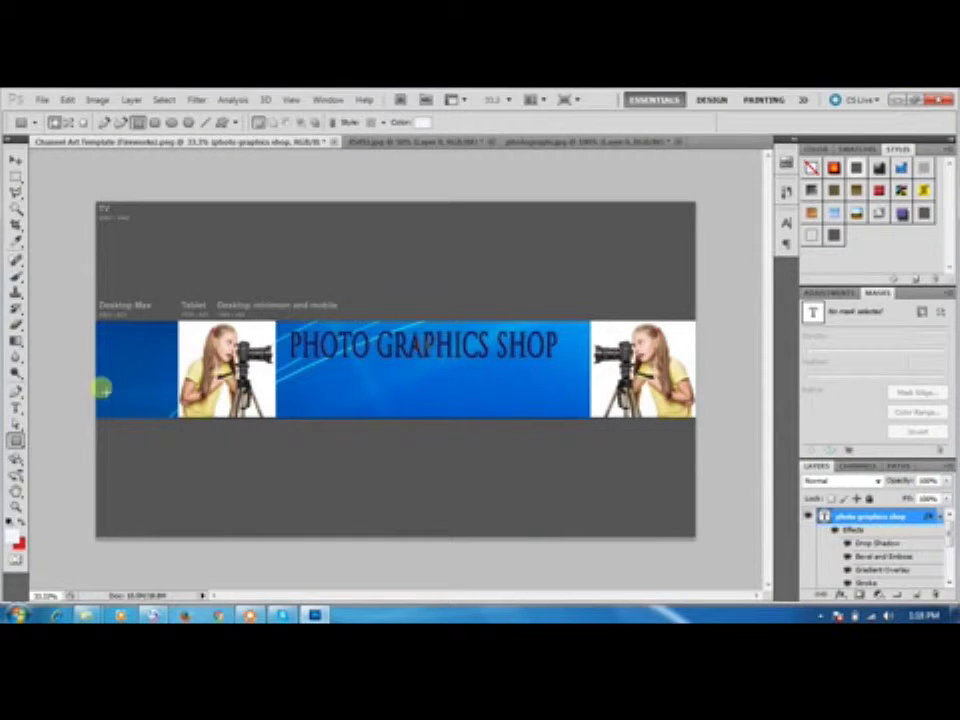
- Open Facebook_logo-7 from the Desktop's KUCHTOSIKHO folder in its own document
key(ctrl+o)
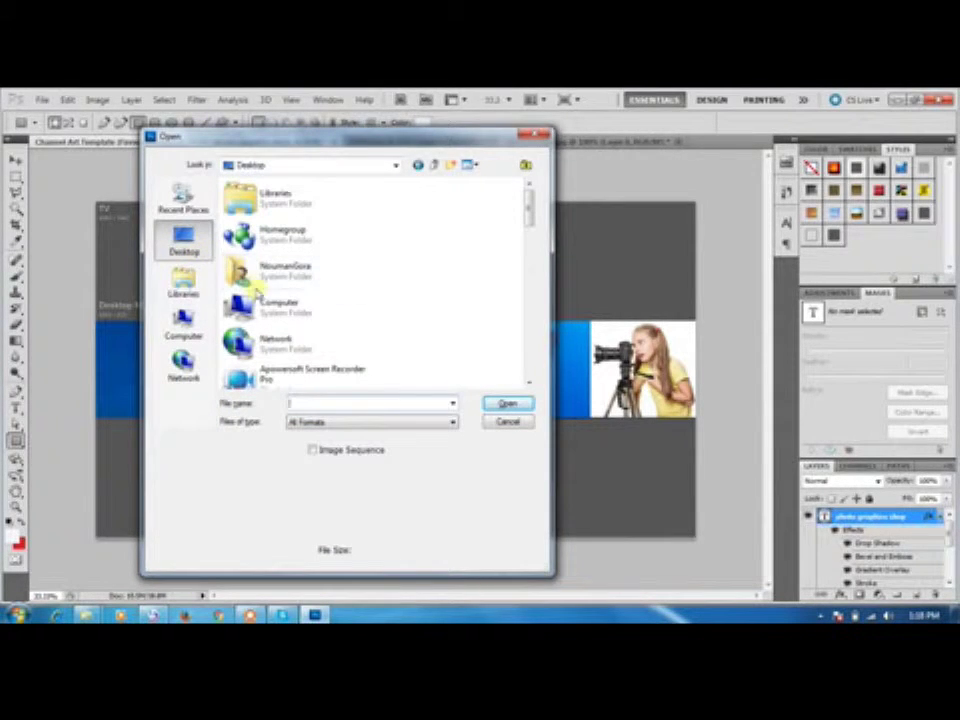
click(281, 288)
key(k)
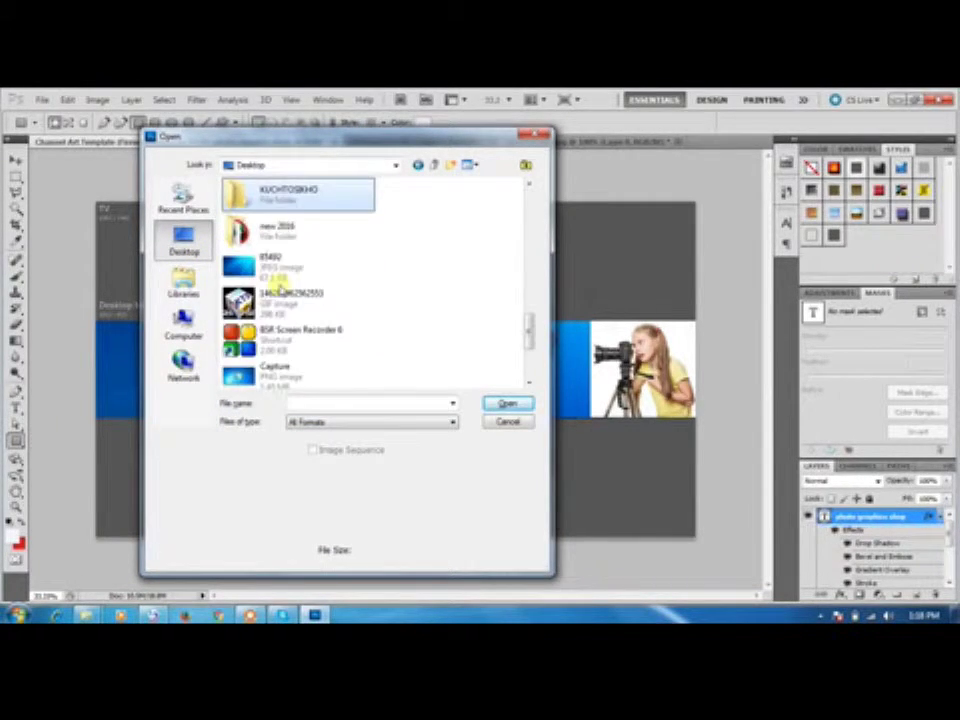
double_click(258, 195)
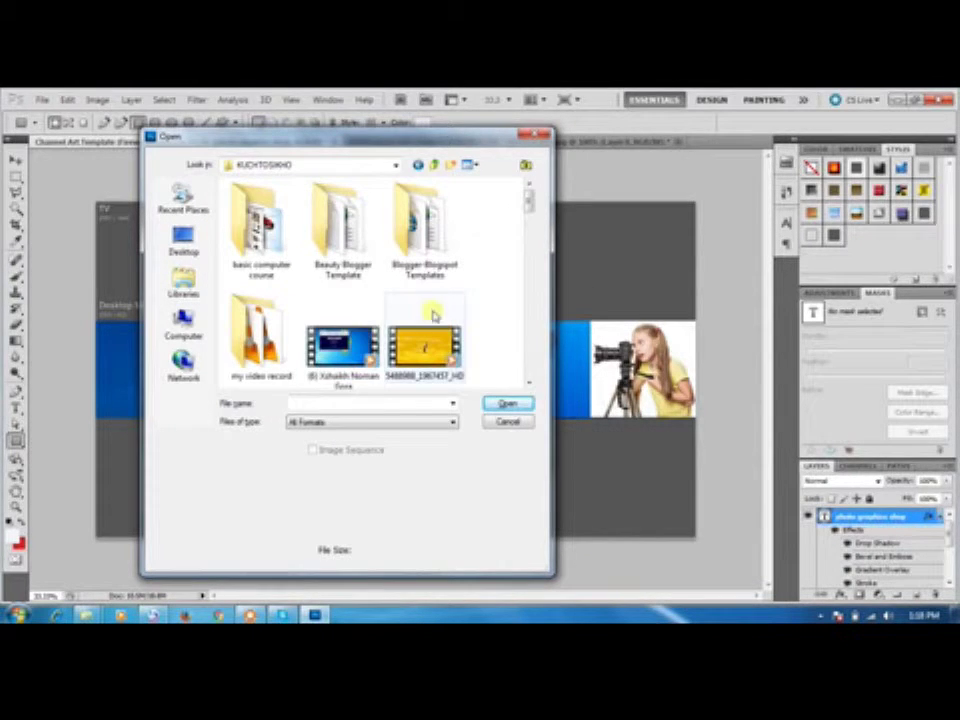
click(347, 318)
drag(528, 200, 529, 285)
click(345, 300)
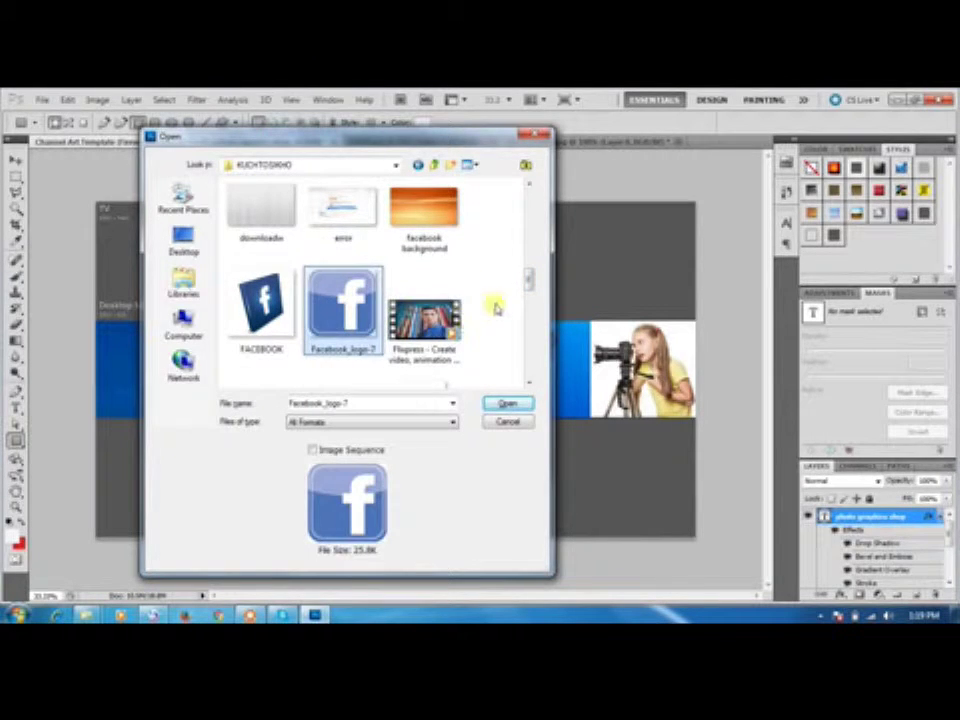
mouse_move(528, 281)
mouse_down()
mouse_move(525, 300)
mouse_move(525, 285)
mouse_up()
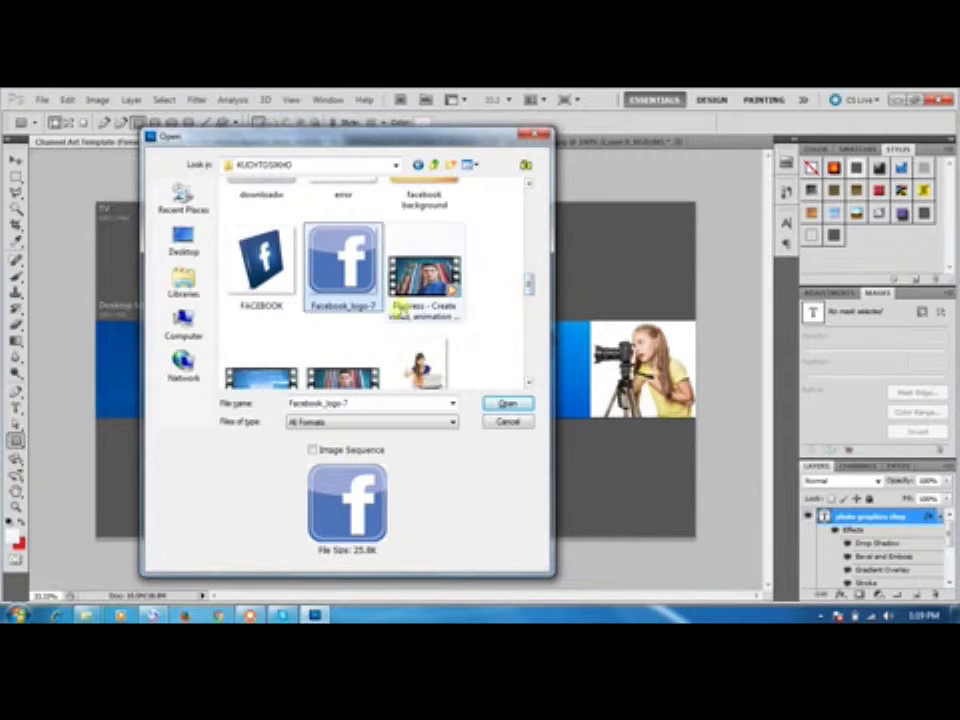
click(510, 403)
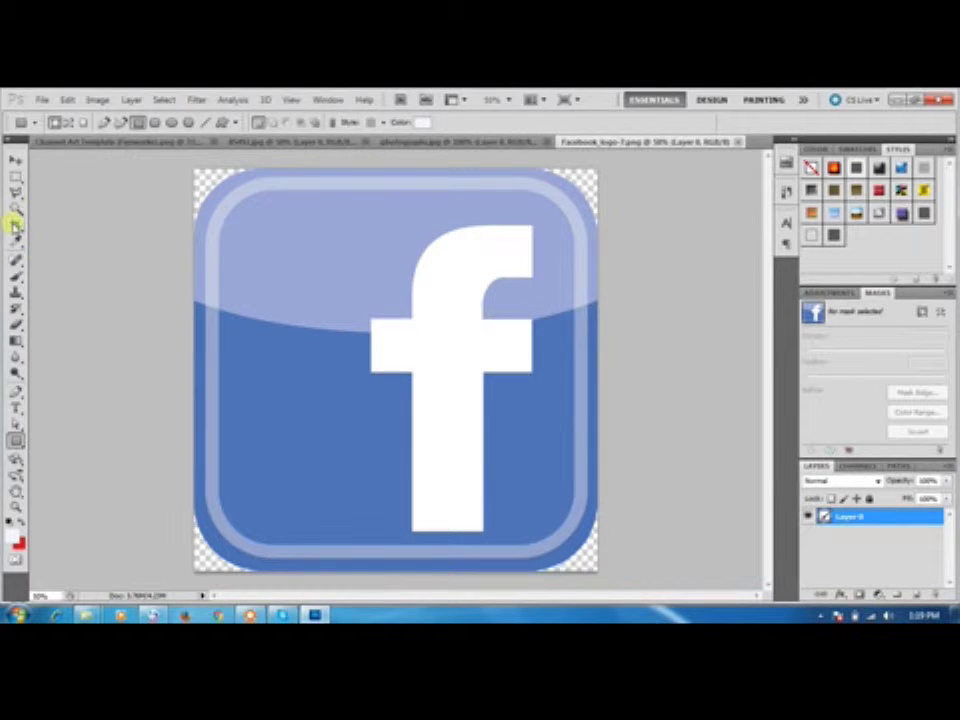
- Crop the Facebook logo to a square white f on blue, dropping its rounded border
click(16, 224)
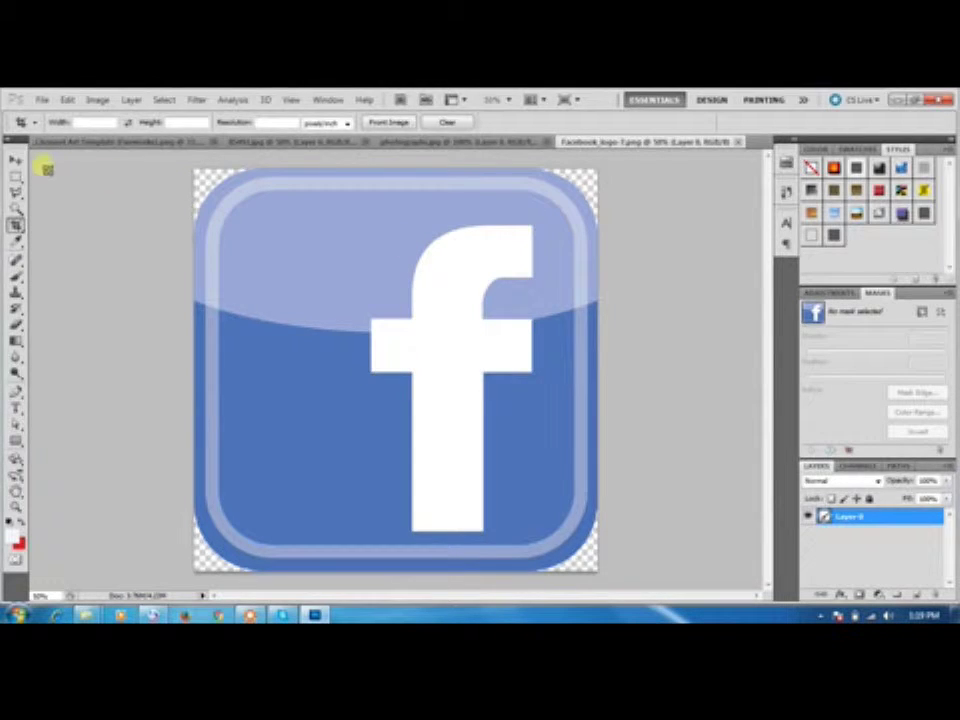
click(16, 161)
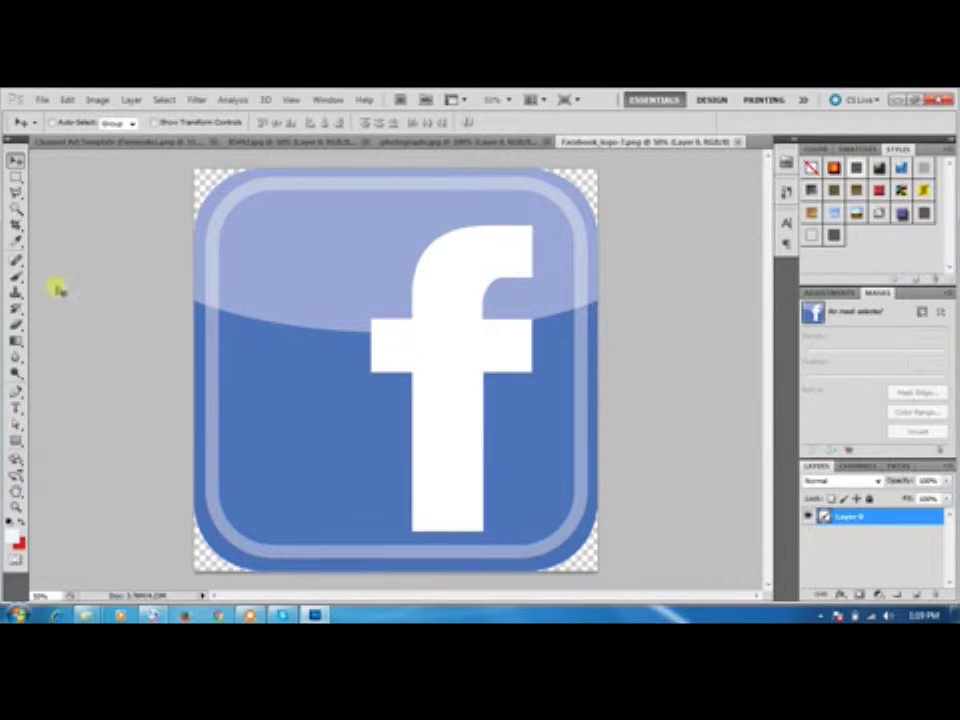
click(16, 225)
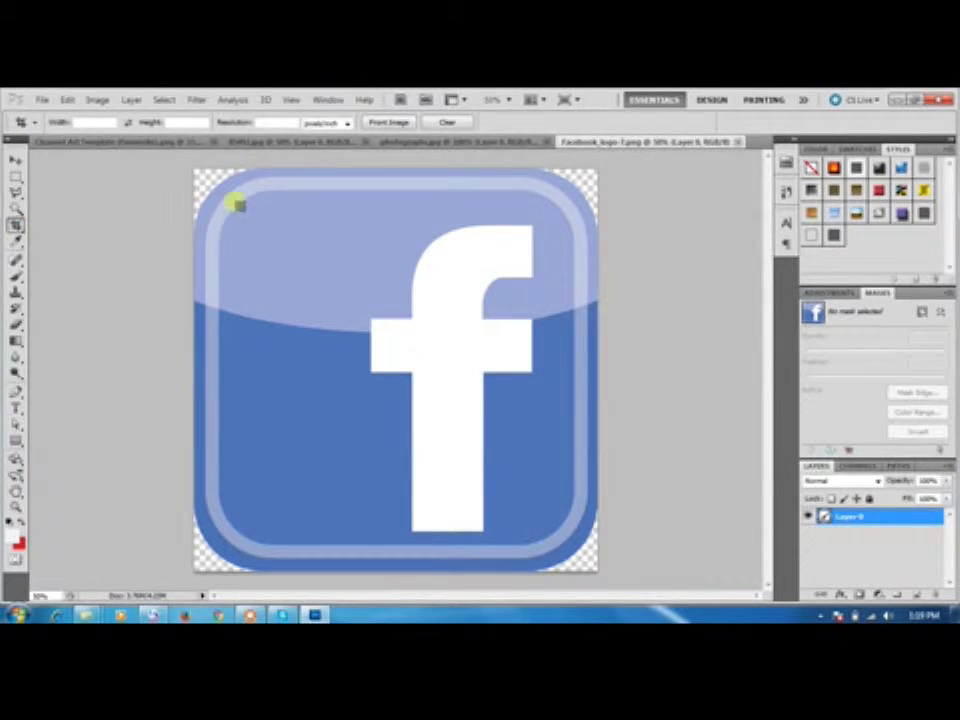
drag(240, 207, 552, 547)
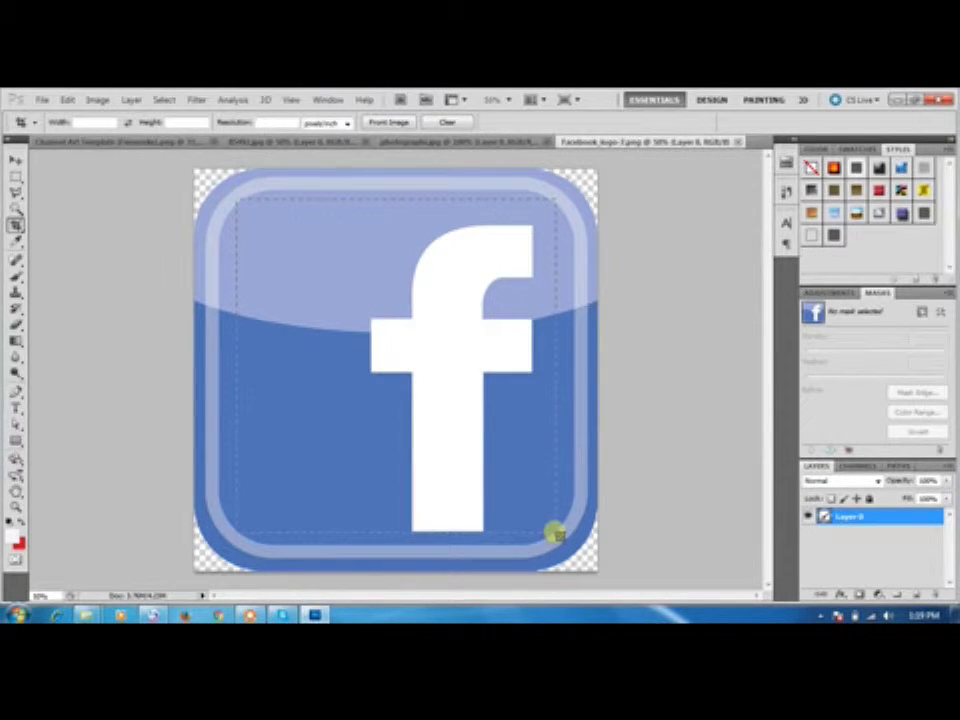
drag(553, 531, 556, 531)
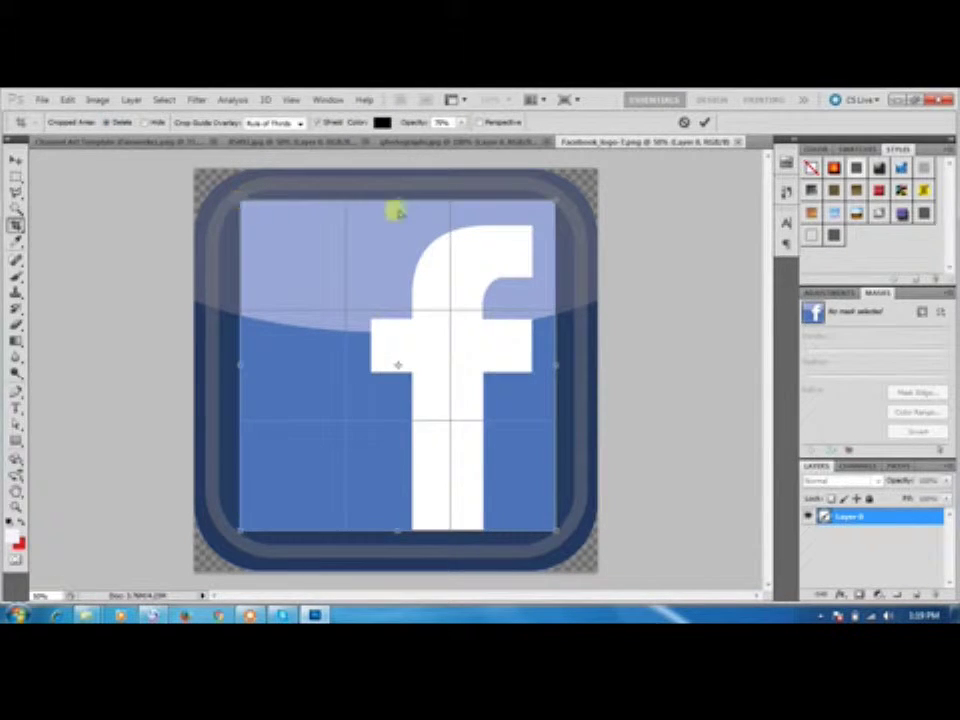
drag(556, 197, 551, 202)
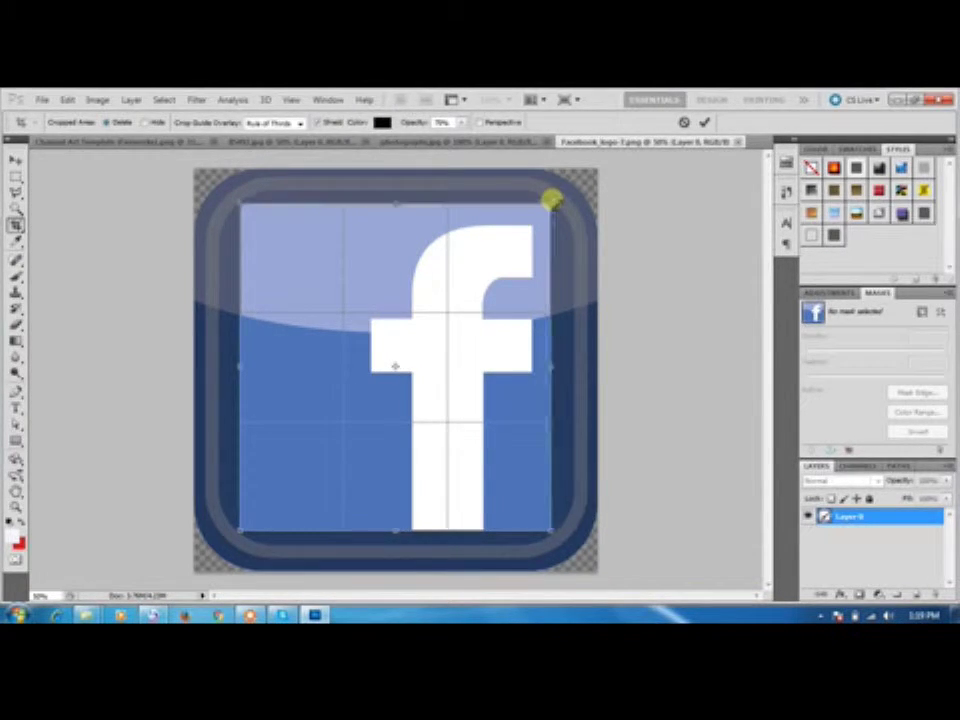
double_click(490, 371)
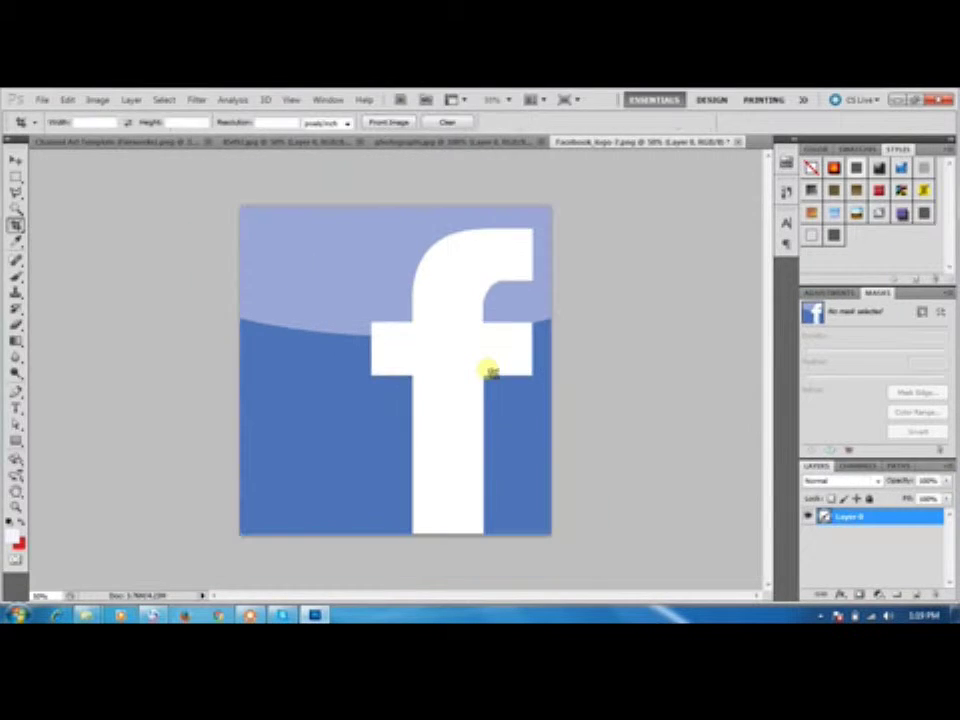
click(17, 158)
drag(386, 311, 78, 153)
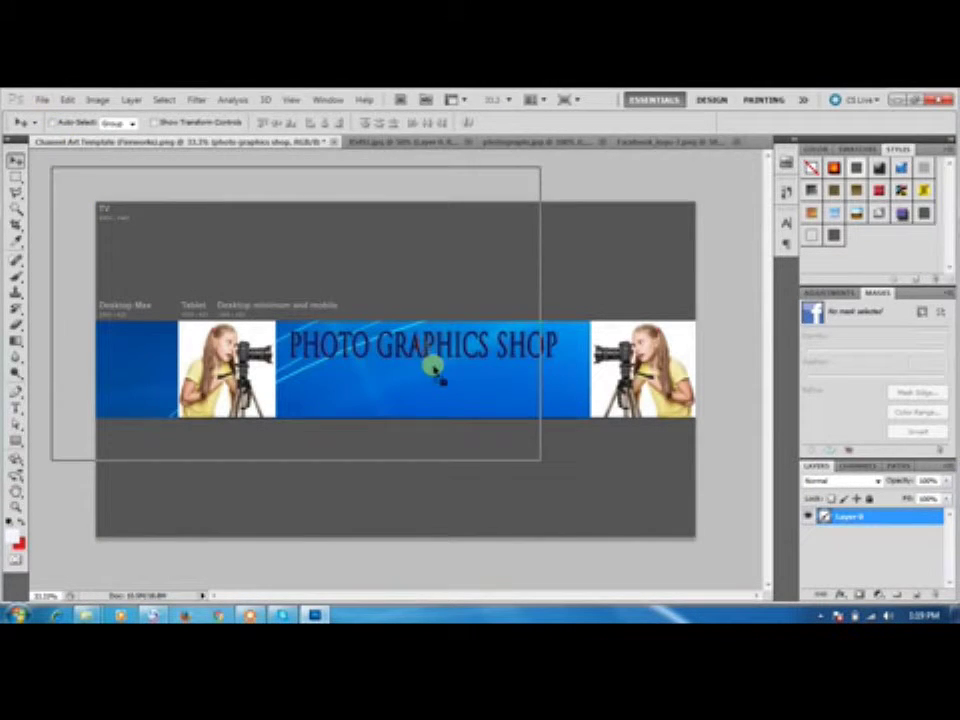
- Drop the Facebook logo onto the banner, shrink it, and place it at the bottom edge beside the left photo
drag(78, 153, 433, 368)
key(ctrl+t)
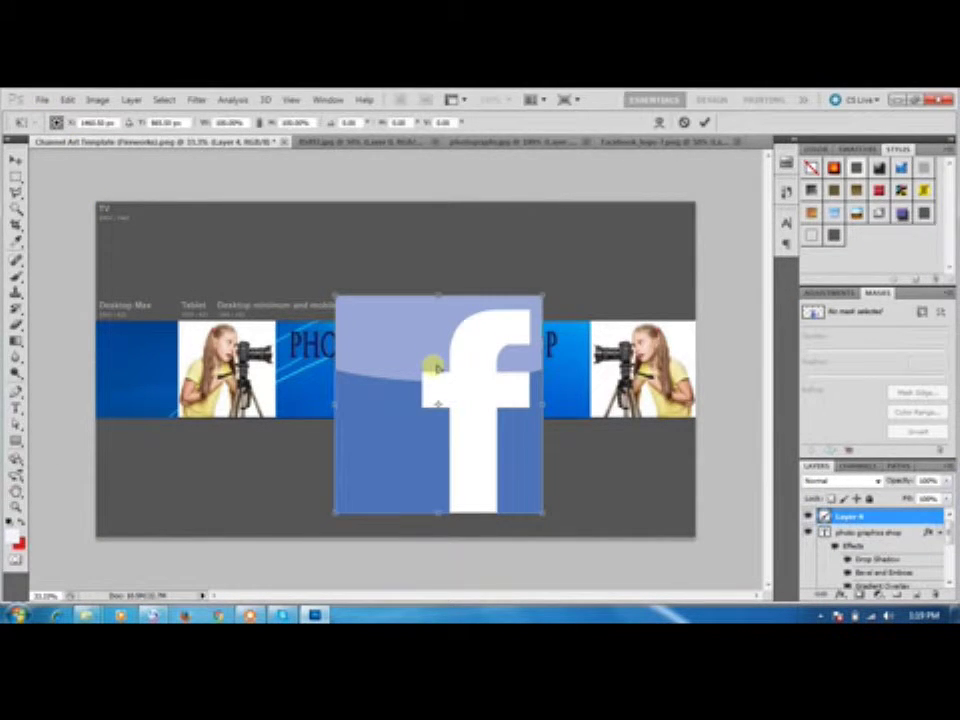
drag(542, 294, 357, 492)
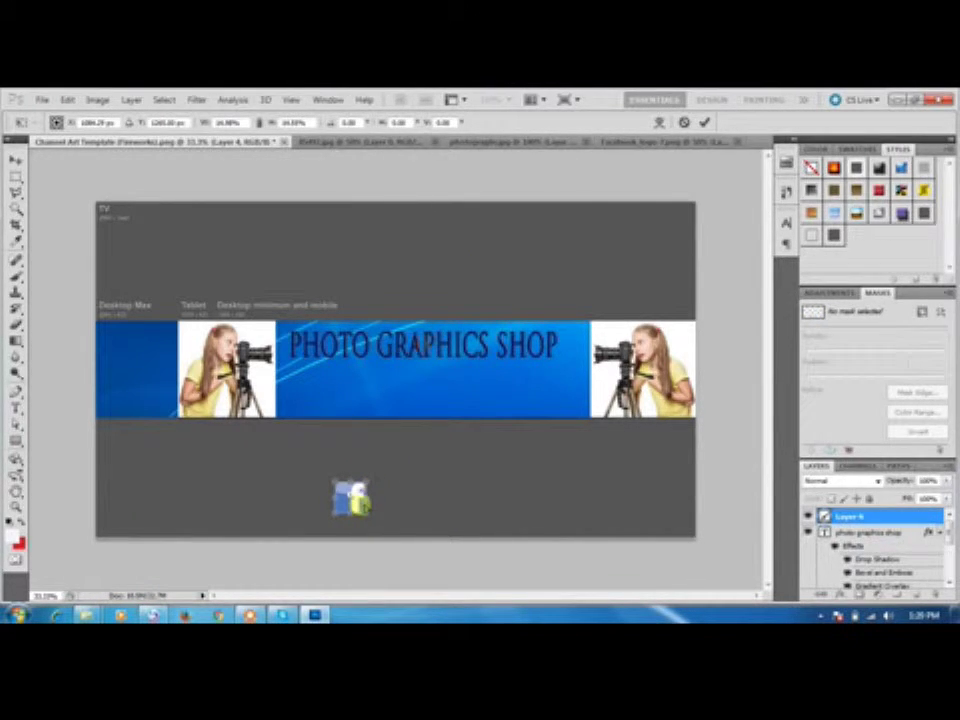
drag(352, 496, 296, 400)
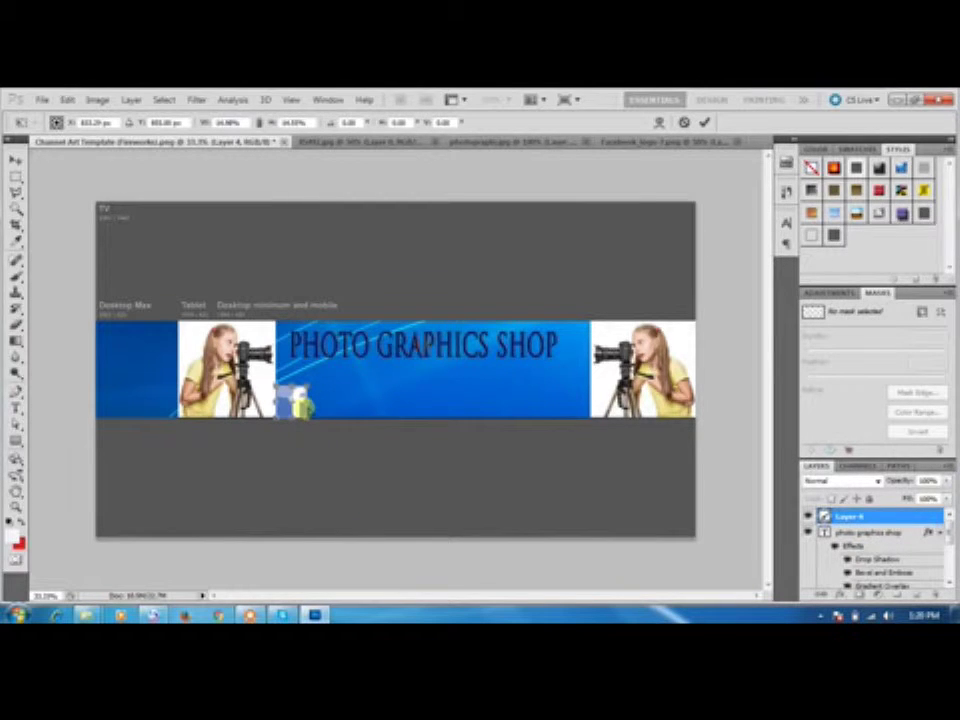
drag(298, 402, 303, 384)
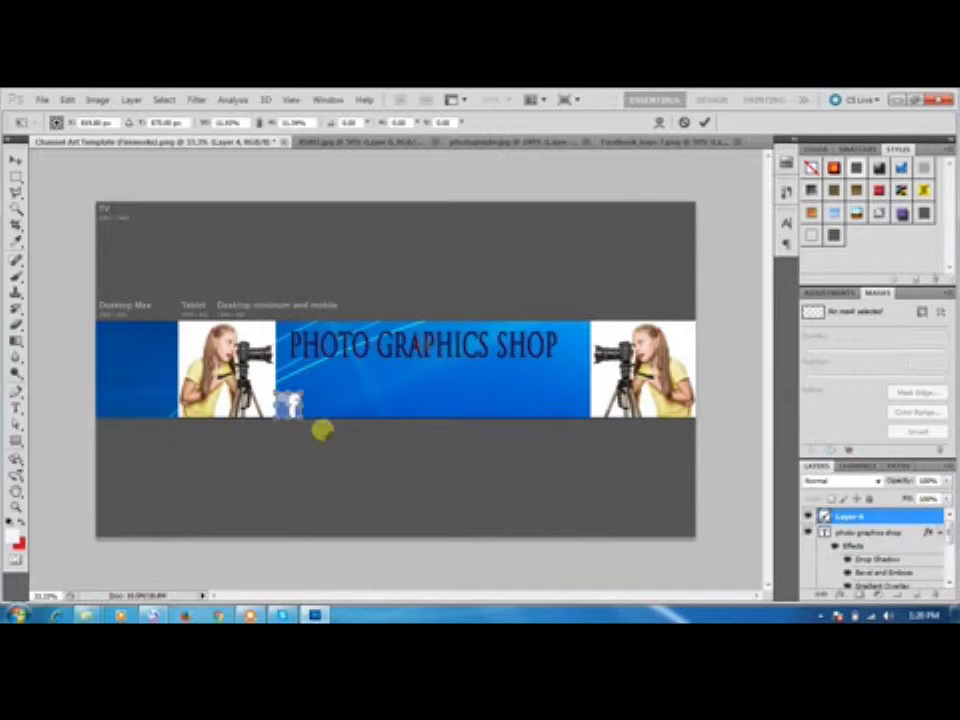
key(Return)
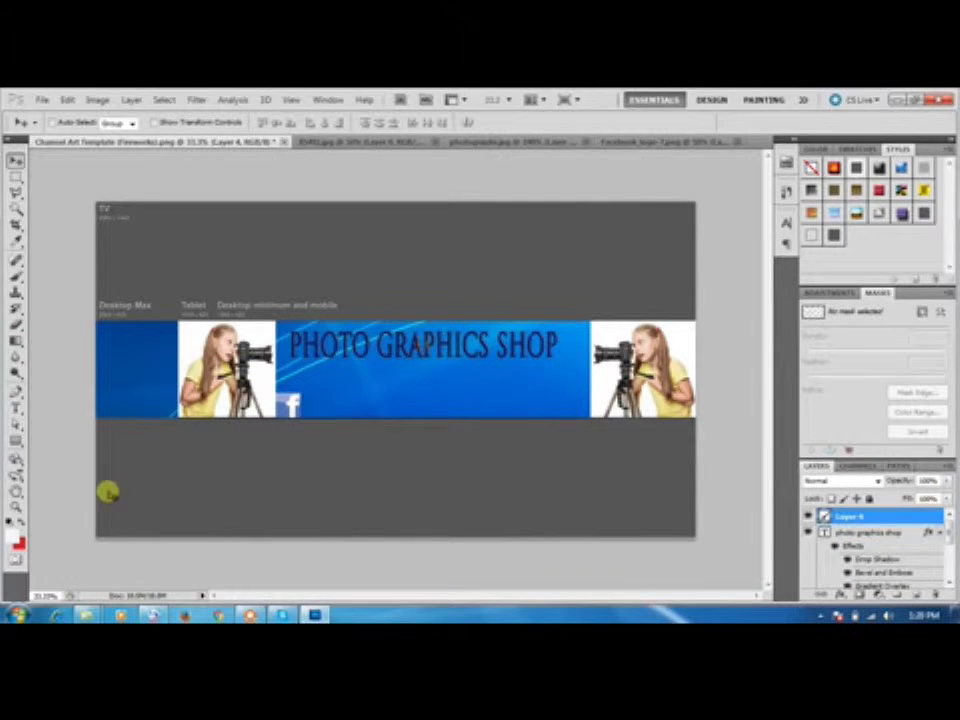
- Draw a rectangle bar along the banner's bottom edge right of the Facebook logo
right_click(12, 440)
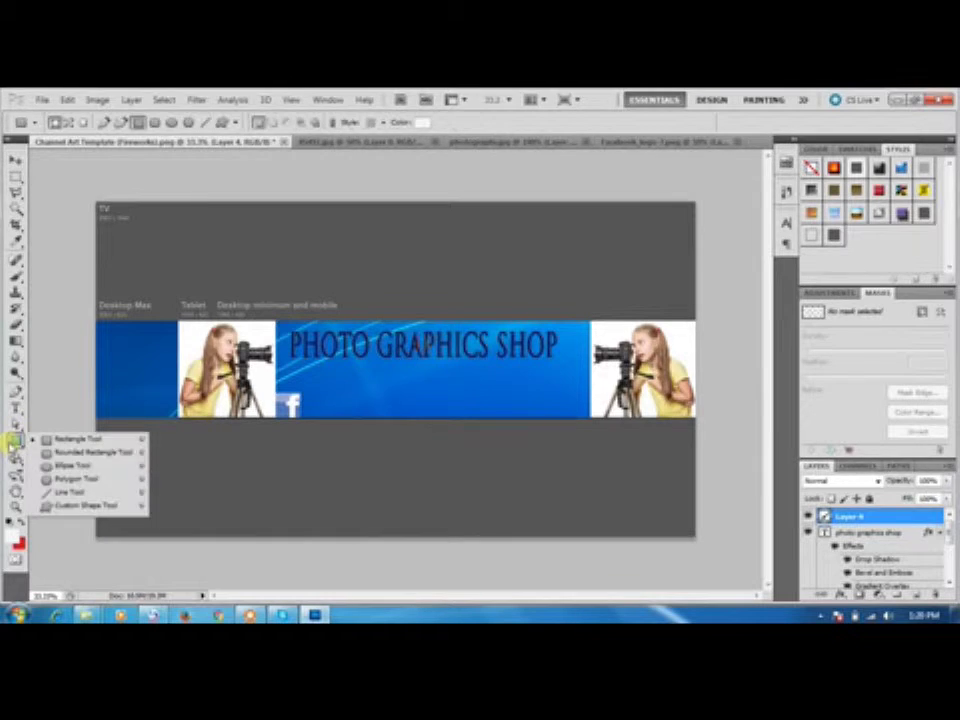
click(62, 440)
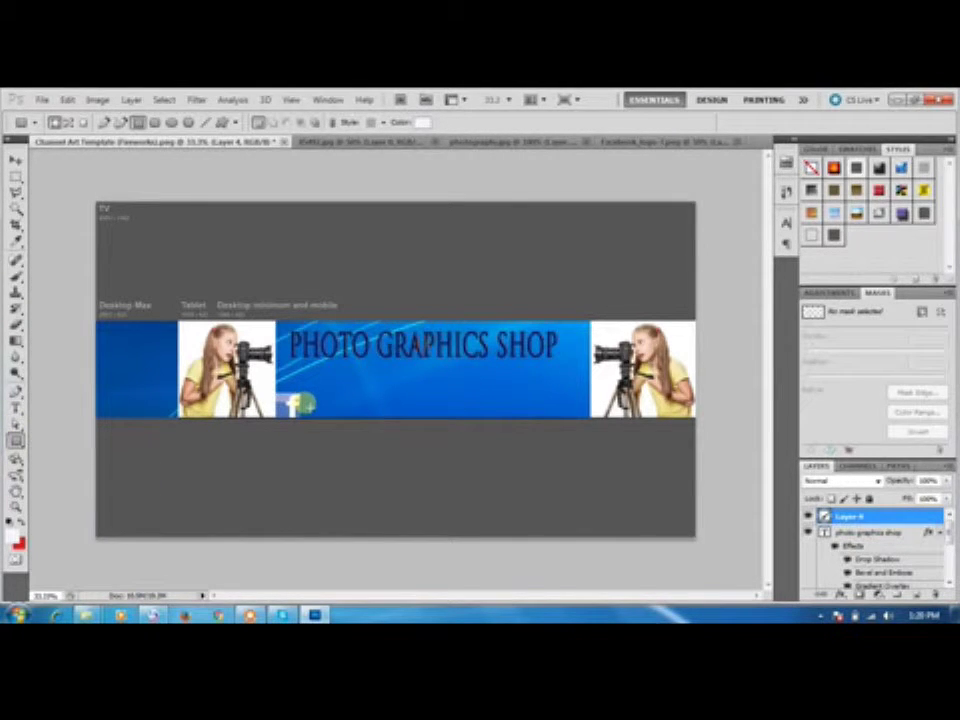
drag(305, 403, 422, 413)
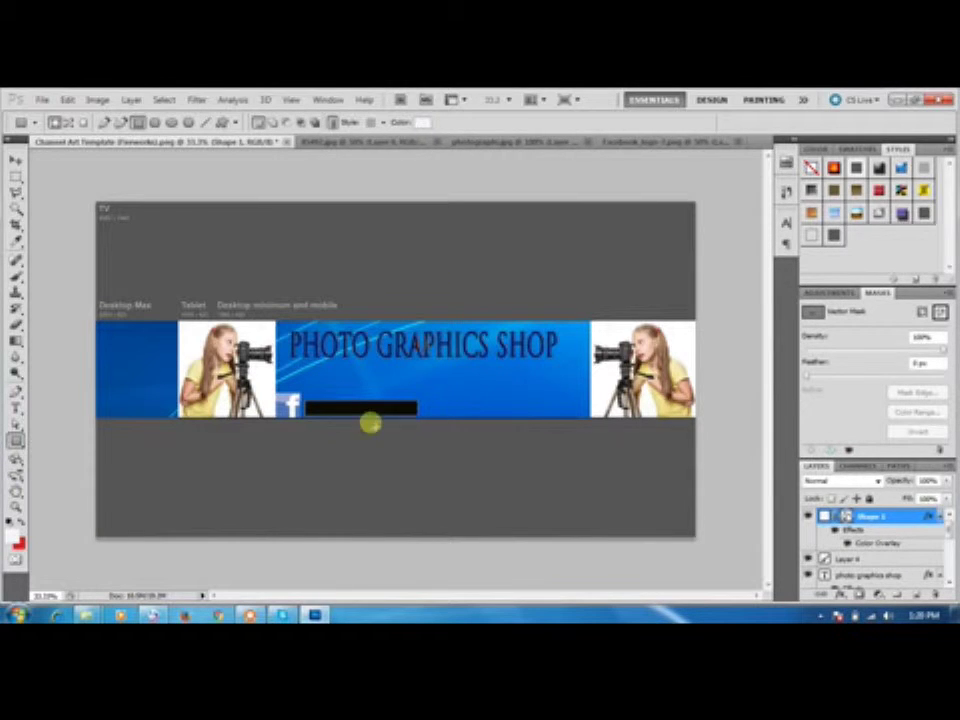
- Set the foreground colour to a light cyan
click(17, 541)
click(396, 450)
click(359, 395)
drag(448, 445, 447, 470)
click(418, 381)
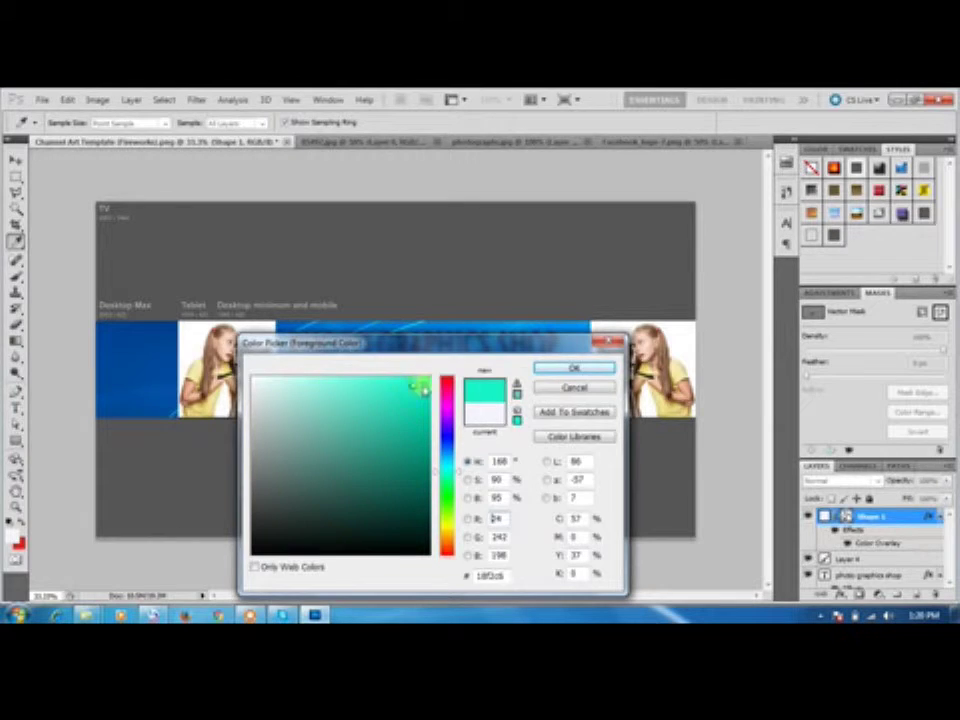
click(574, 368)
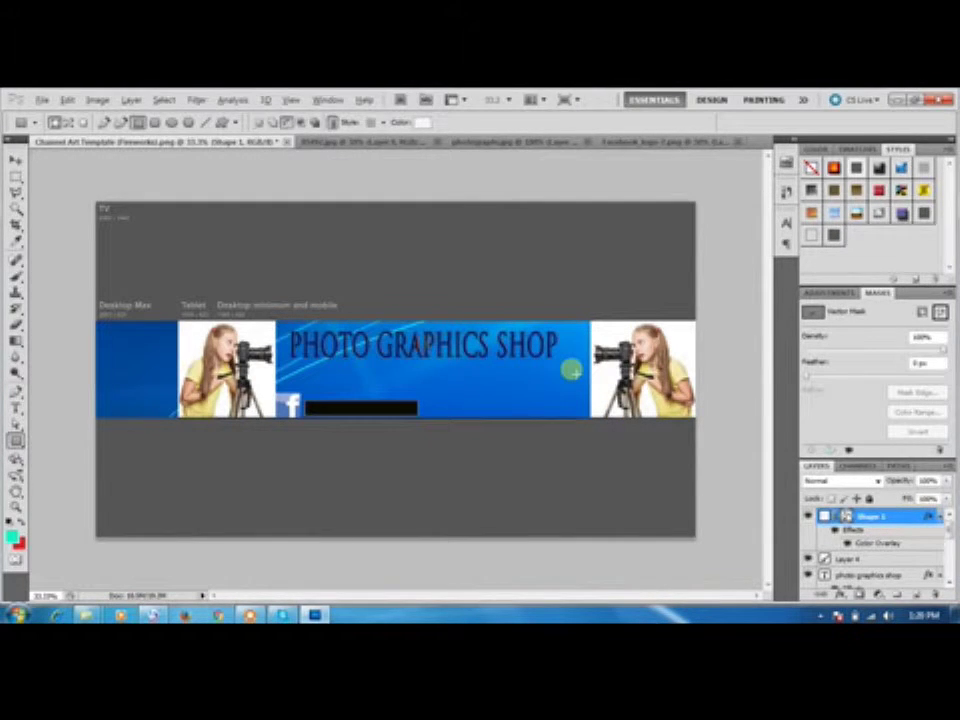
- Set the background colour to cyan and nudge the red bar slightly left
click(20, 546)
click(413, 396)
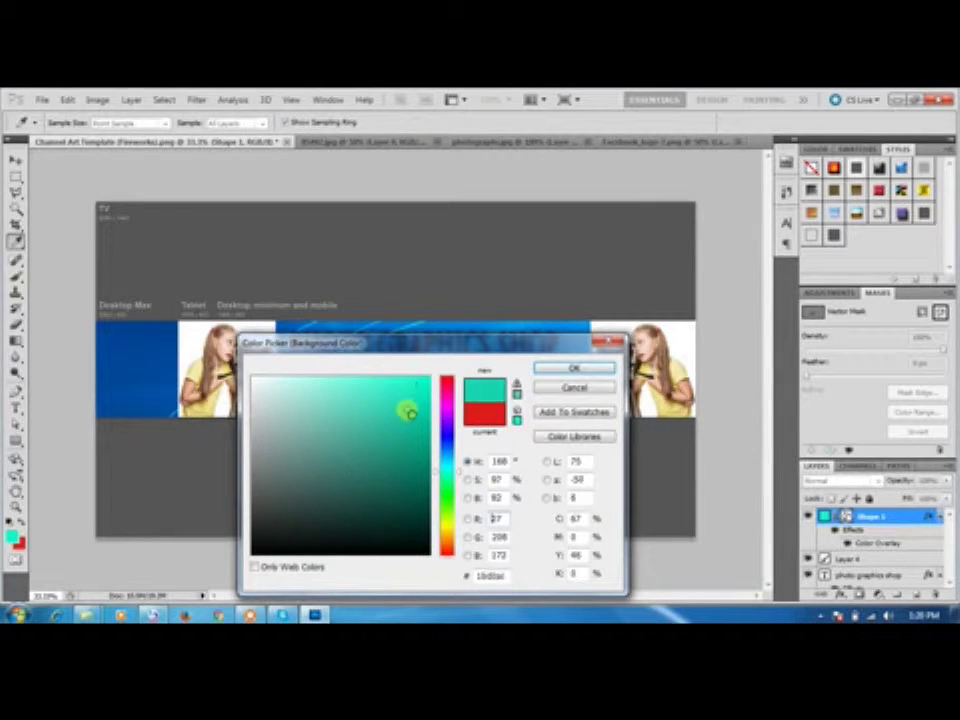
click(576, 369)
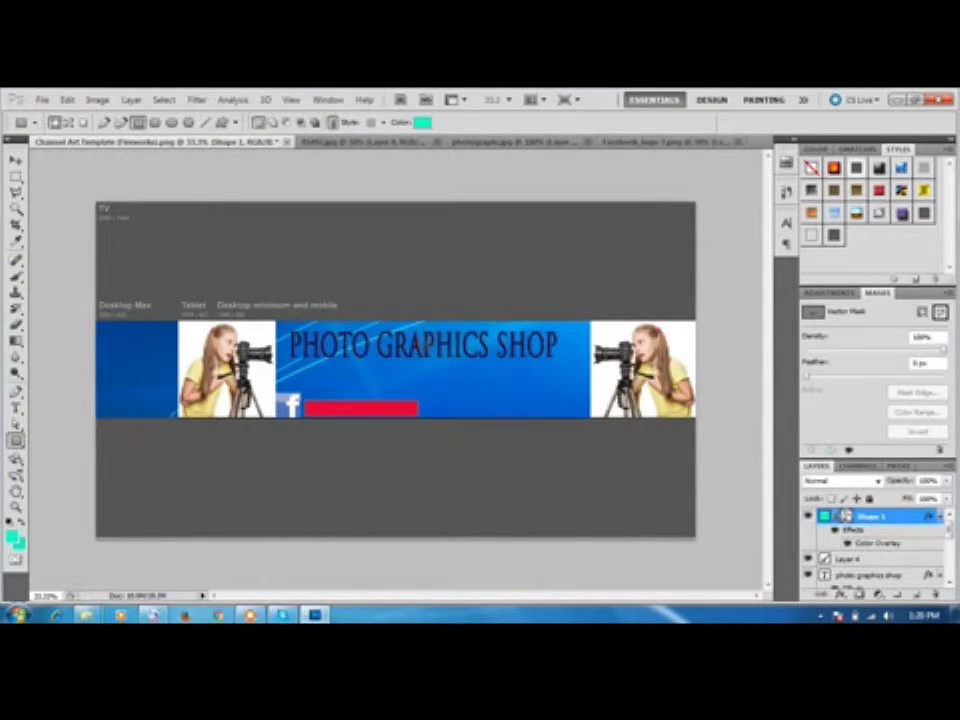
click(12, 540)
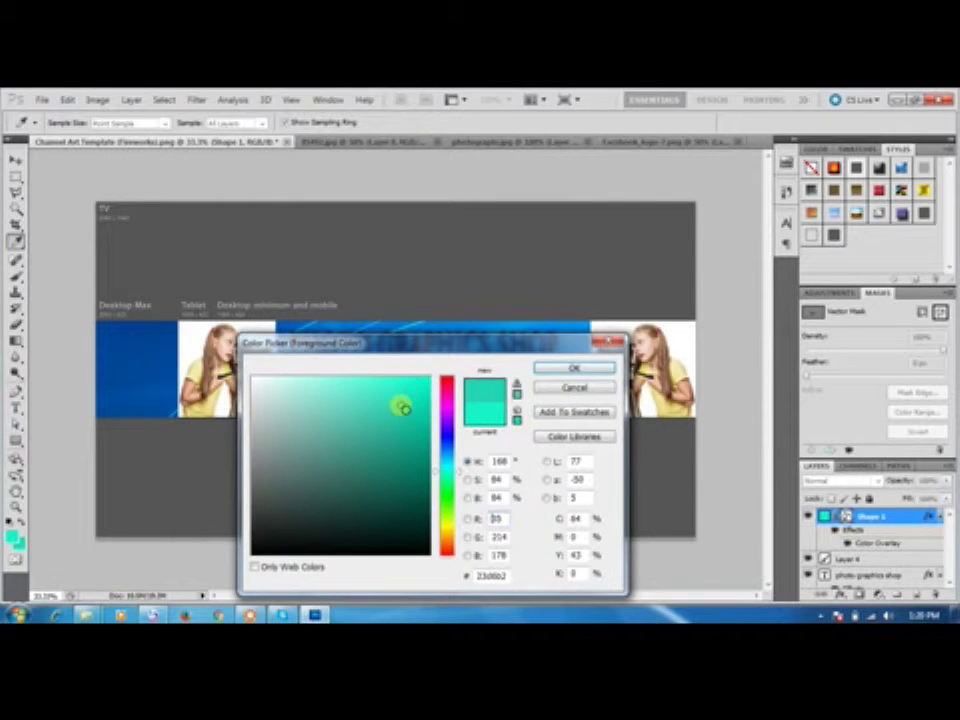
click(572, 370)
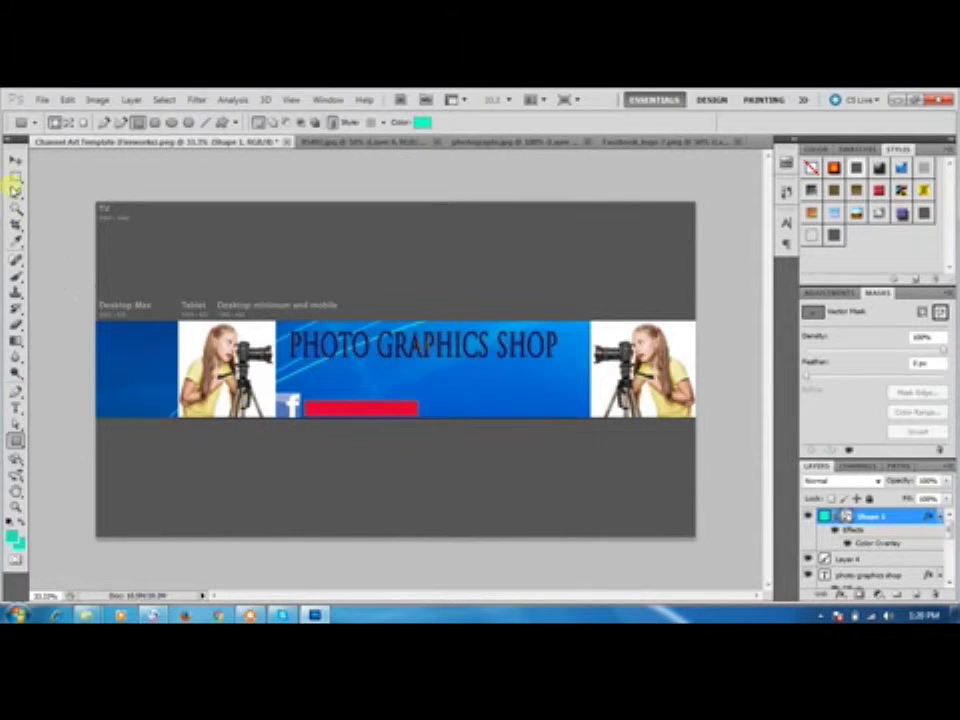
click(15, 160)
drag(326, 408, 323, 408)
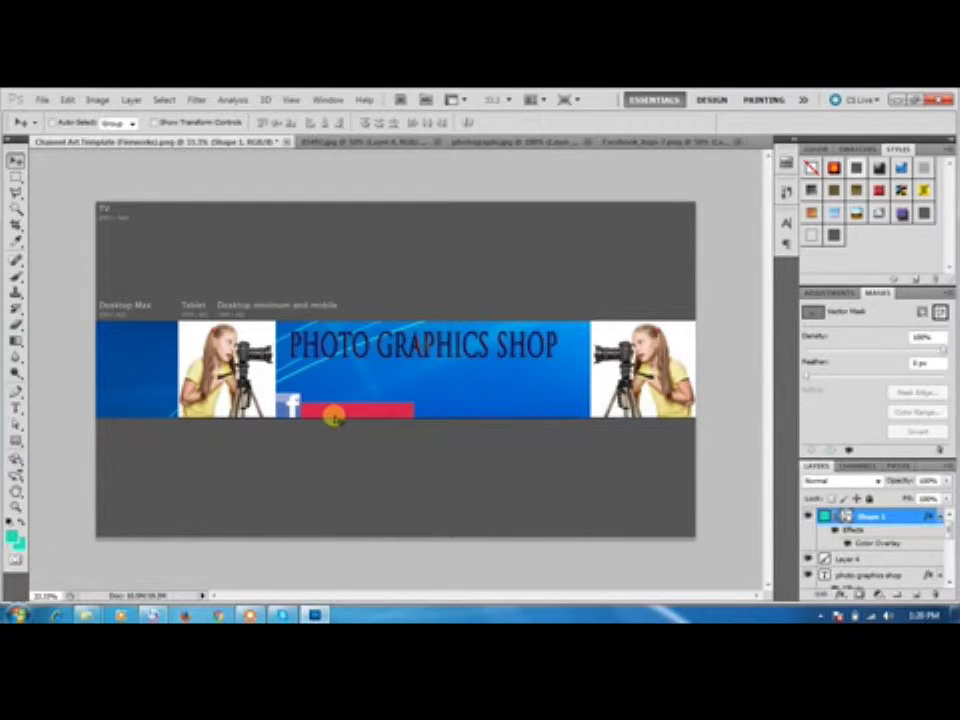
- Shift the red bar about 10 px right and set the background colour to yellow-green
drag(338, 416, 343, 416)
click(20, 545)
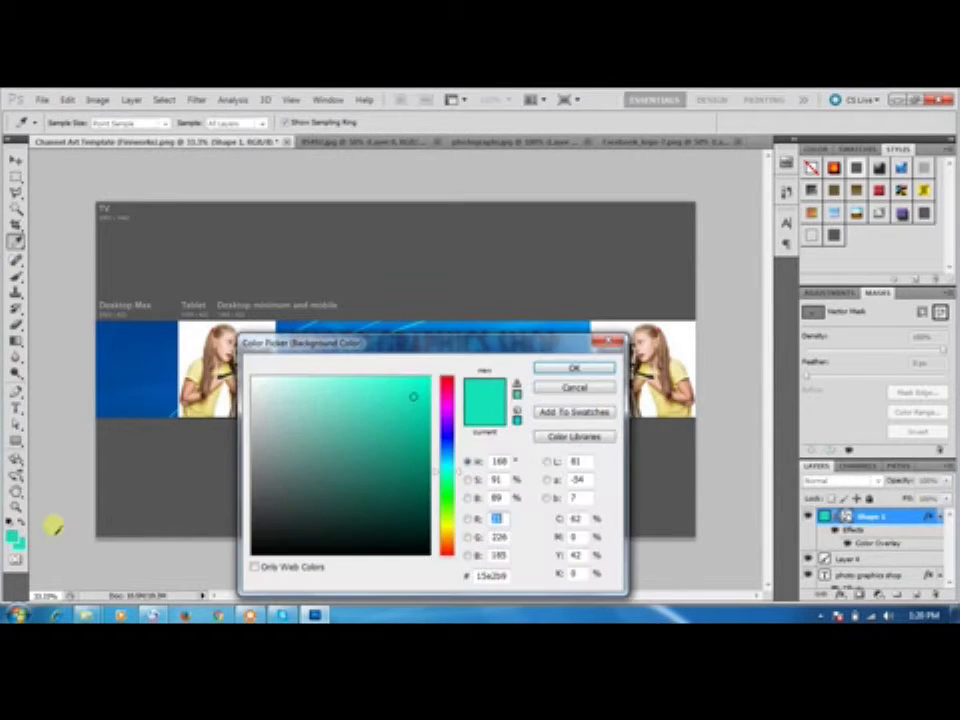
mouse_move(446, 542)
mouse_down()
mouse_move(450, 494)
mouse_move(450, 518)
mouse_up()
drag(396, 424, 418, 462)
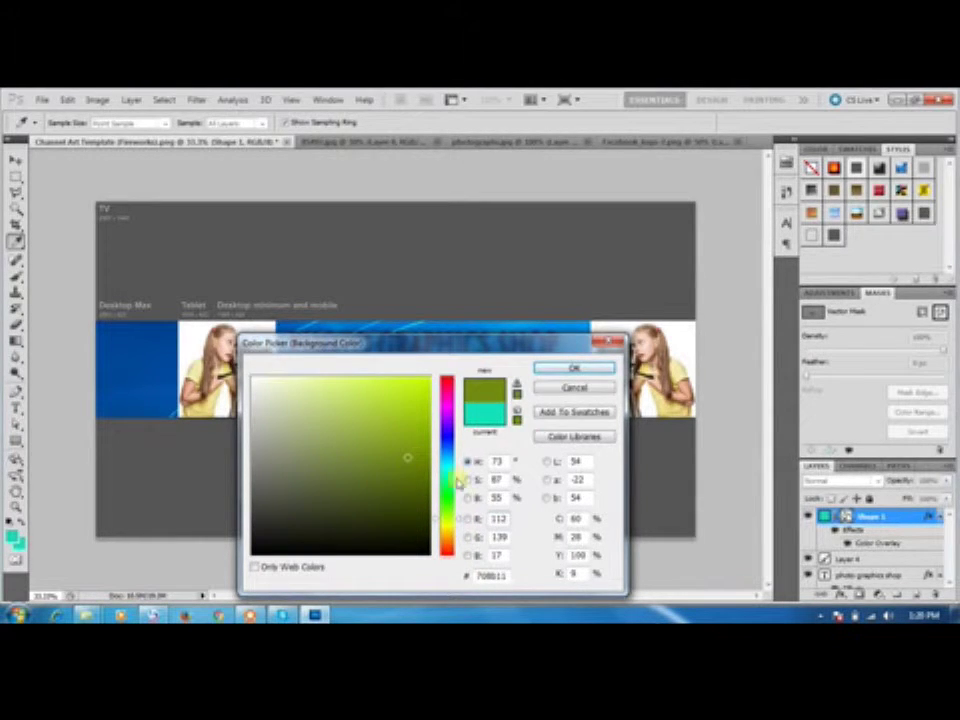
click(576, 370)
- Nudge the red bar left against the logo and add an empty Layer 5
key(v)
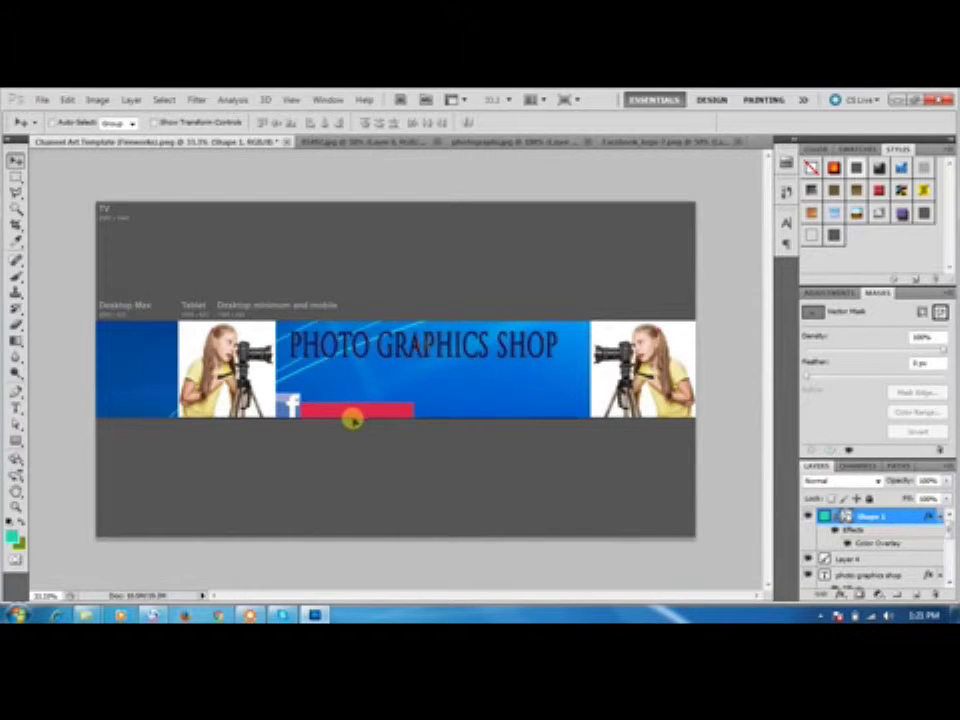
drag(358, 417, 355, 419)
click(913, 595)
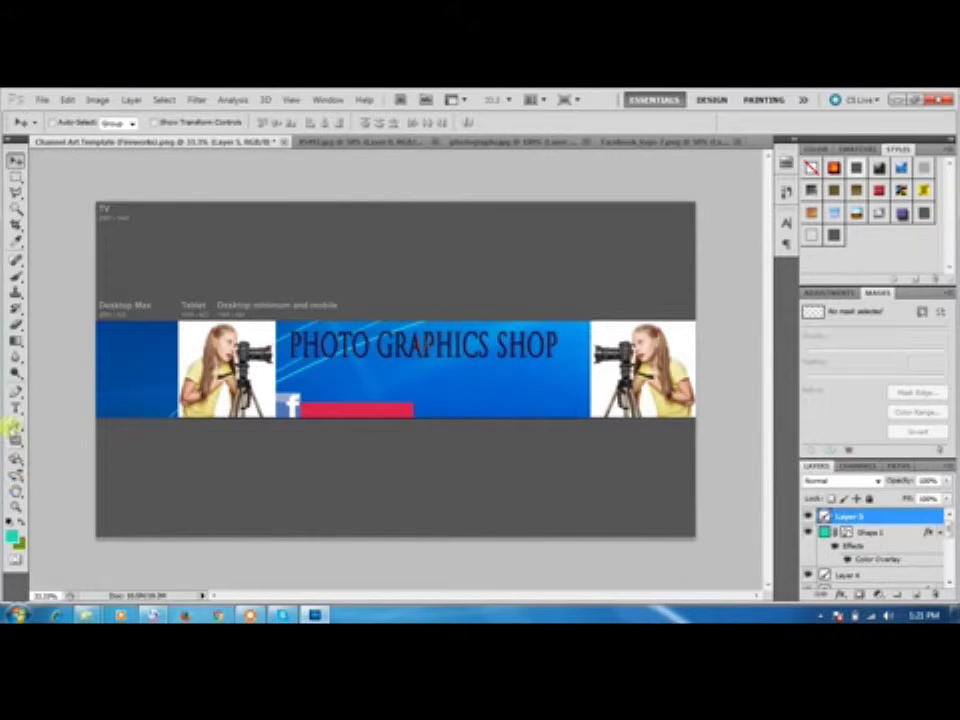
- Draw a horizontal text box stretched along the red bar for the link text
click(16, 407)
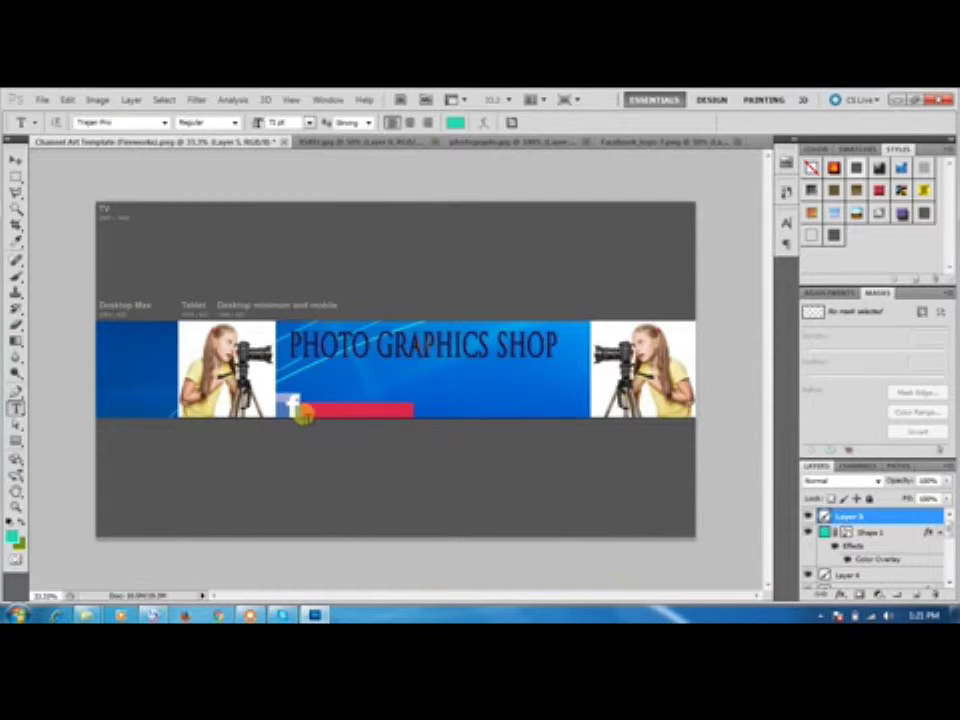
mouse_move(303, 411)
mouse_down()
mouse_move(415, 410)
mouse_move(510, 441)
mouse_up()
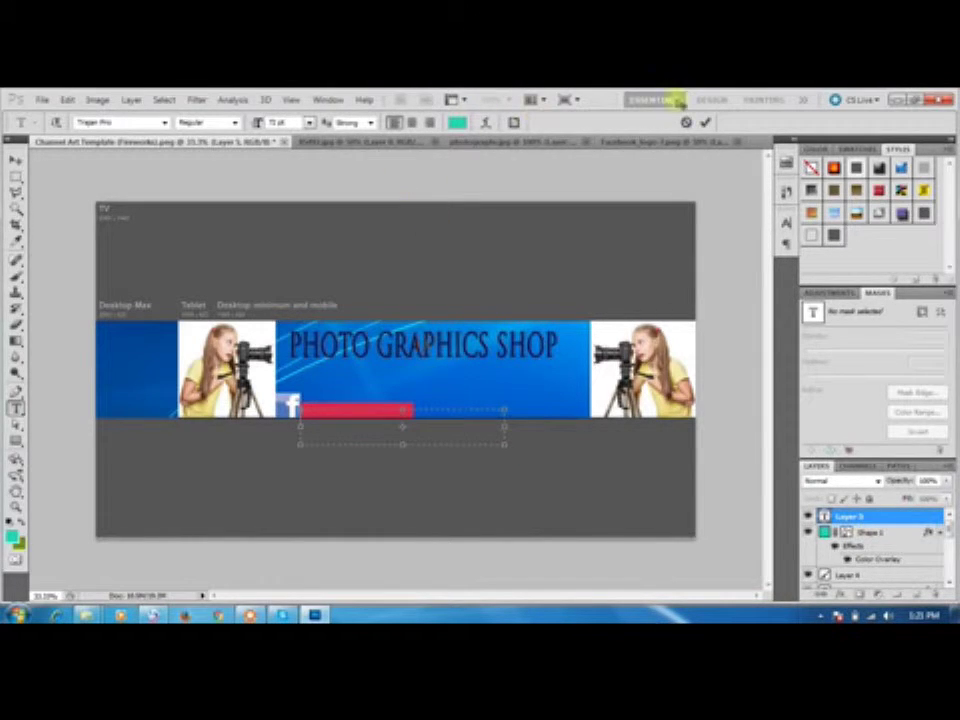
click(153, 613)
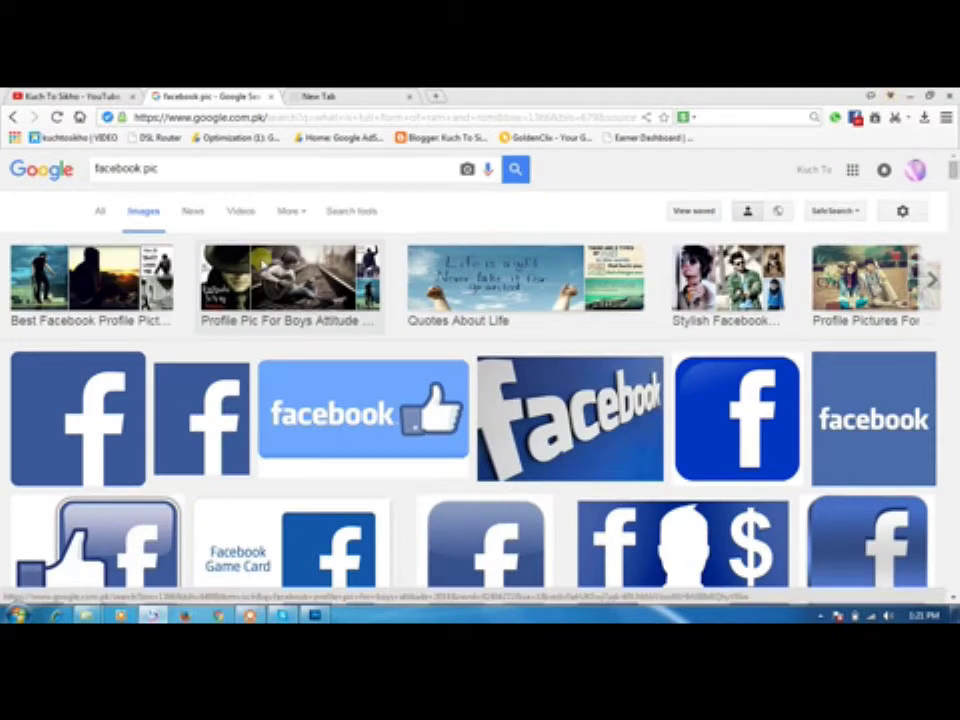
- Go to facebook.com in the empty new Chrome tab using the address autocomplete
click(372, 94)
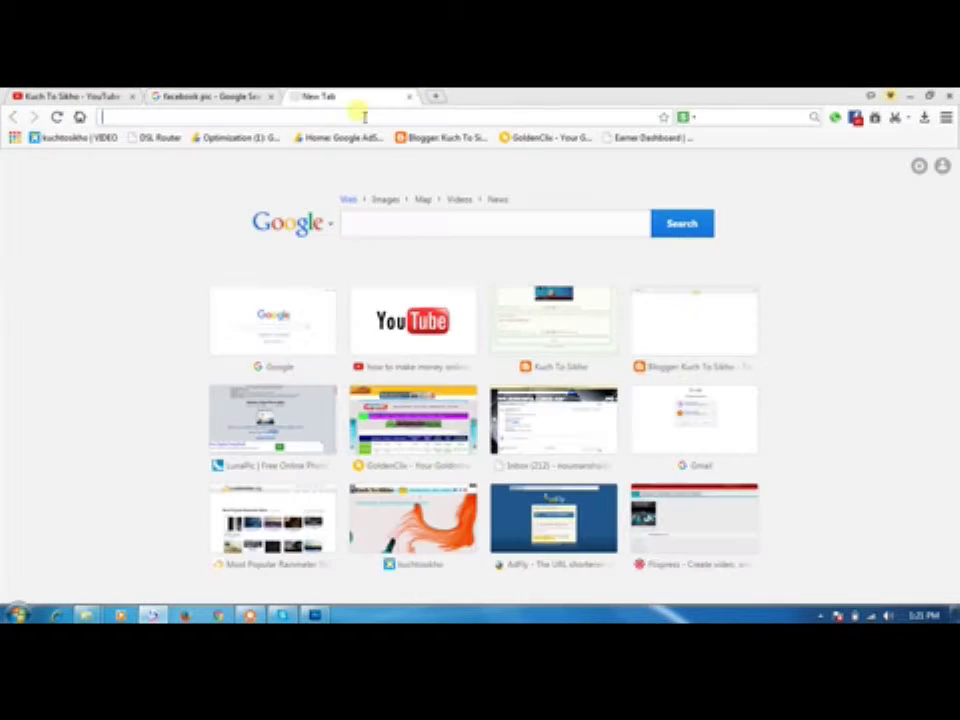
text(facebook.com/)
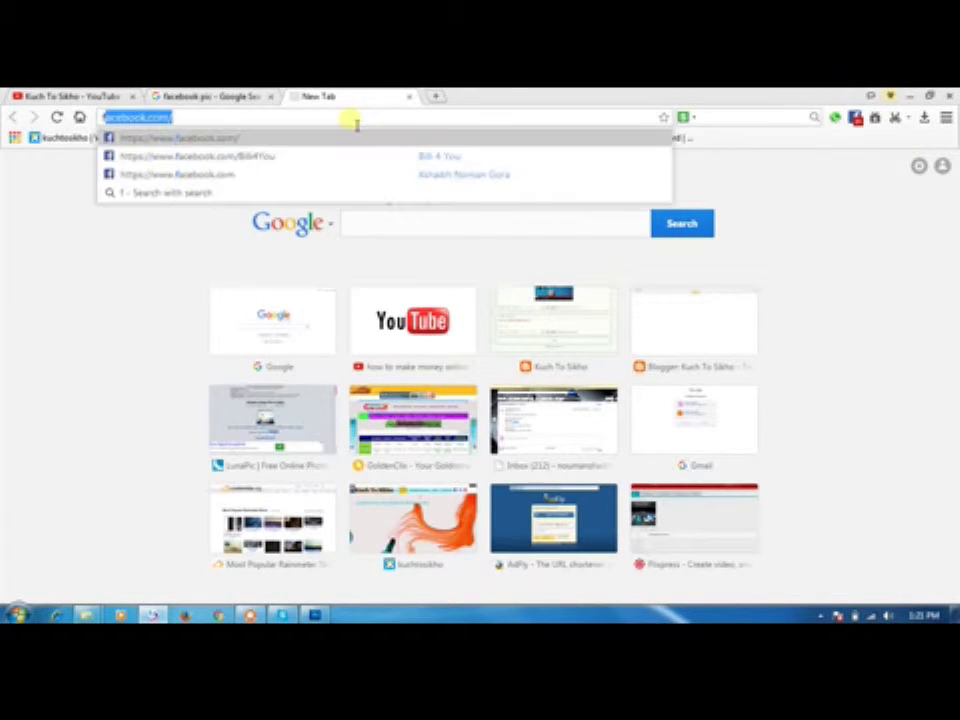
key(Return)
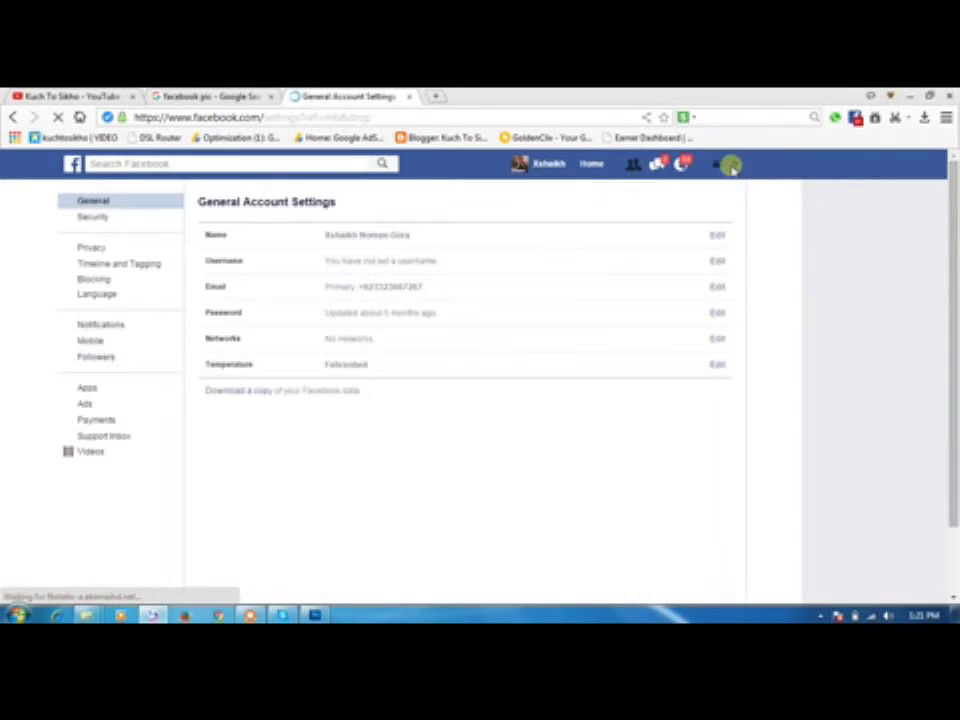
- Open the managed Kuch To Sikho Facebook page and select its web address
click(733, 167)
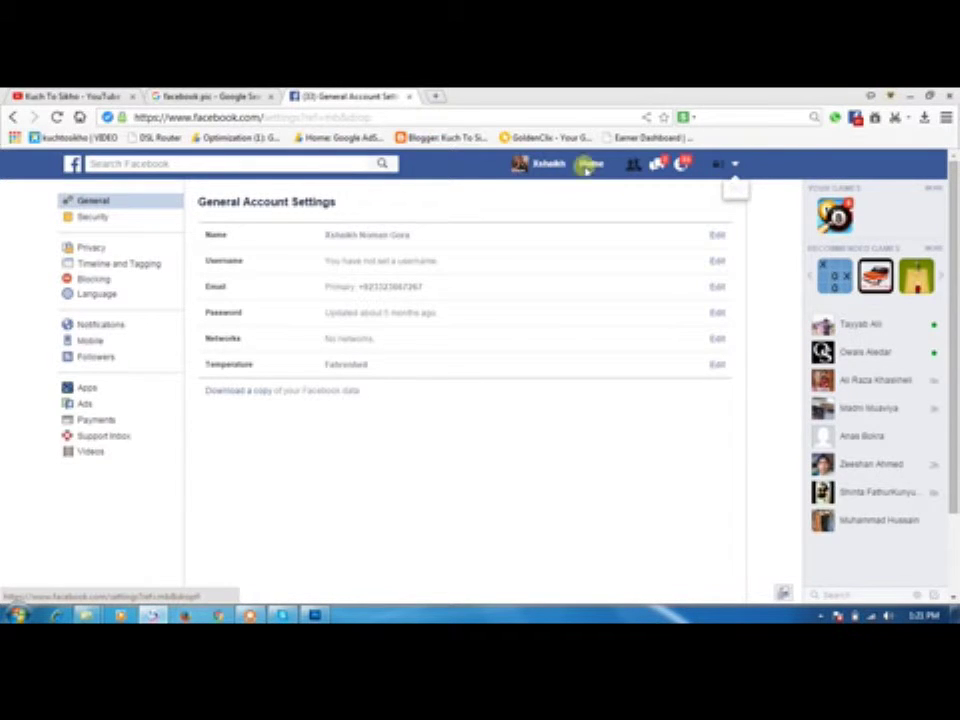
click(733, 163)
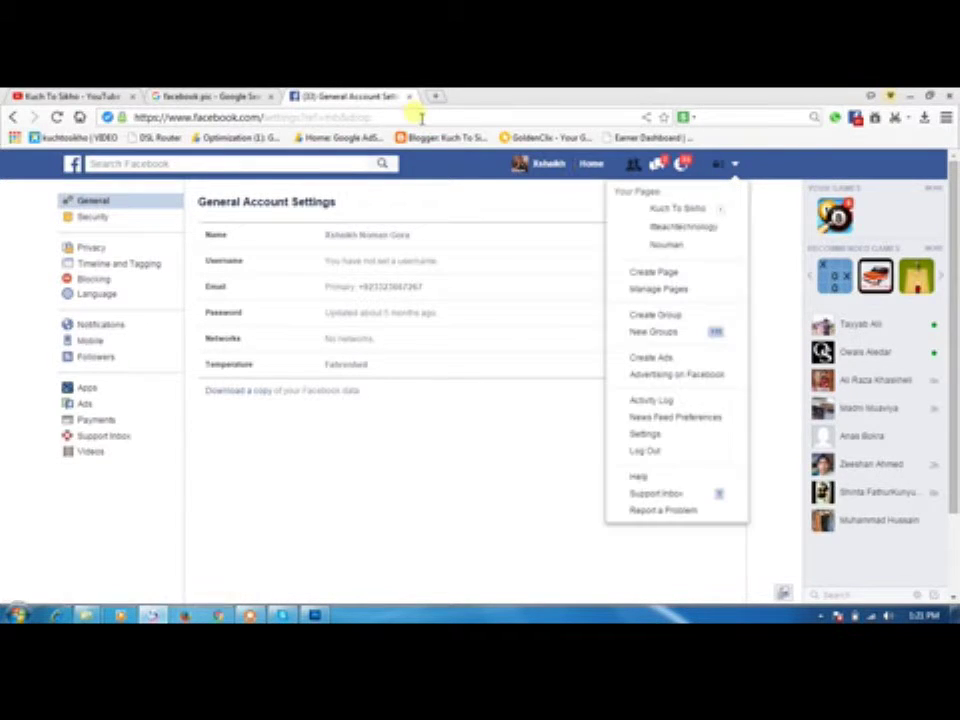
click(676, 208)
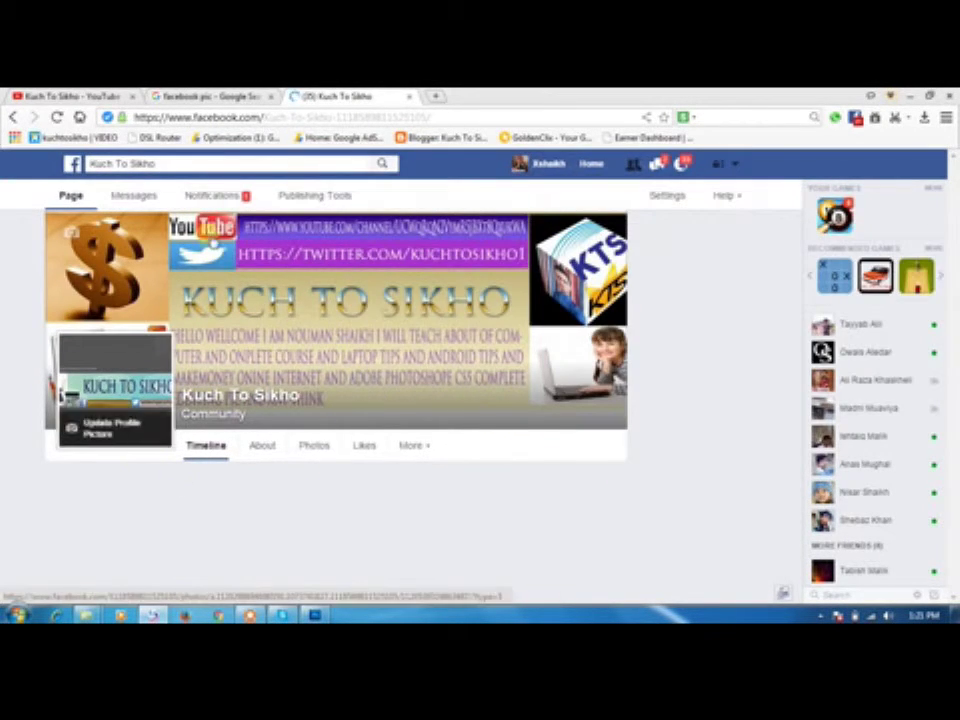
click(343, 116)
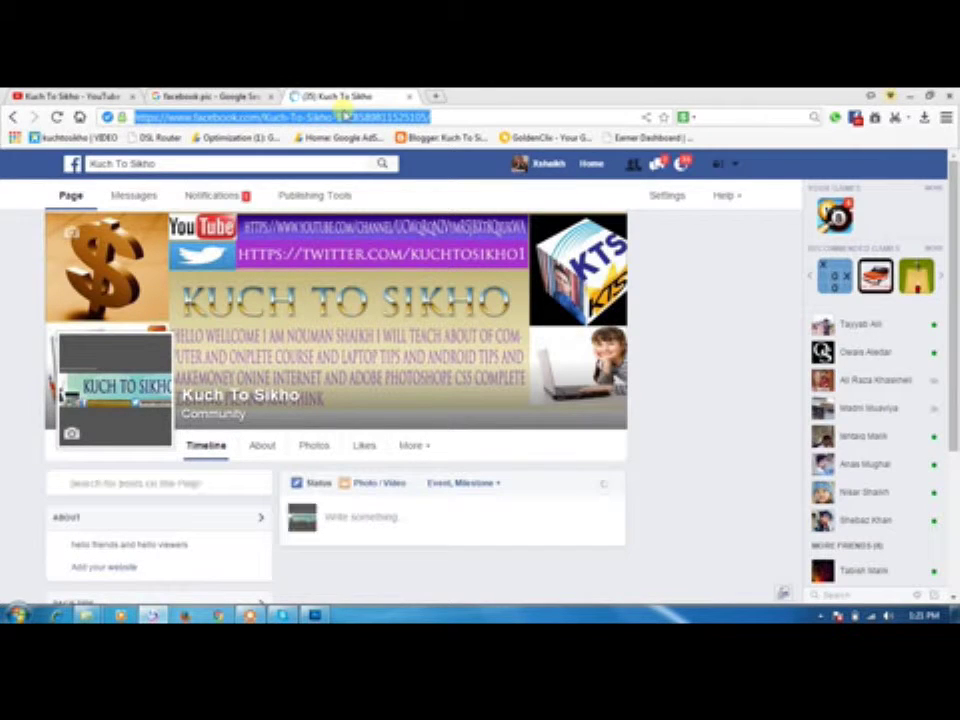
click(315, 614)
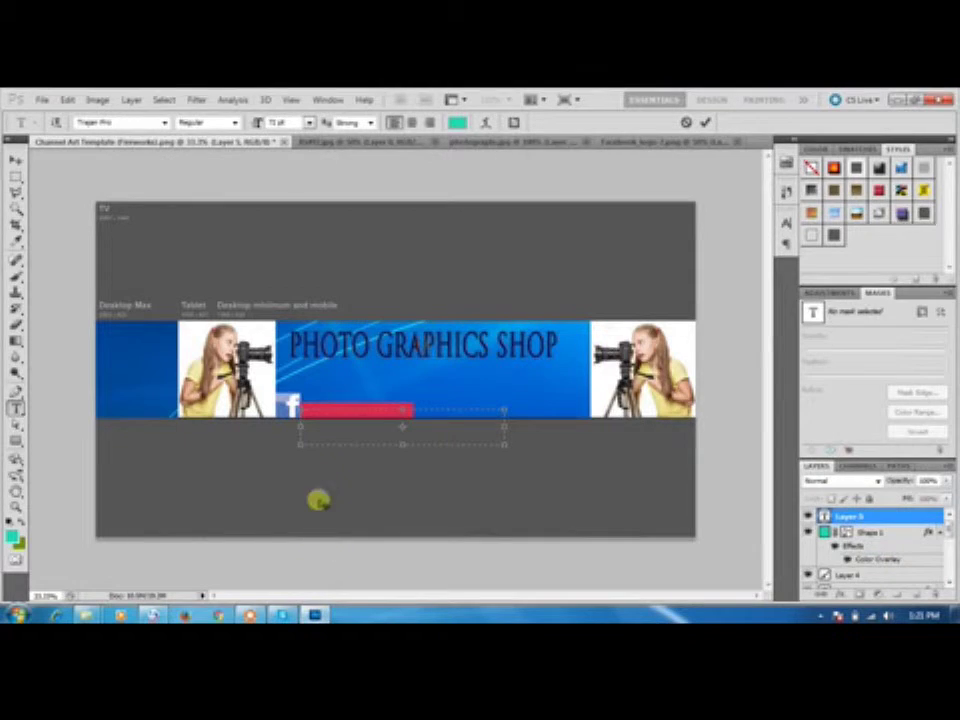
- Paste the Facebook page URL into the banner text box and widen it to fit
key(ctrl+v)
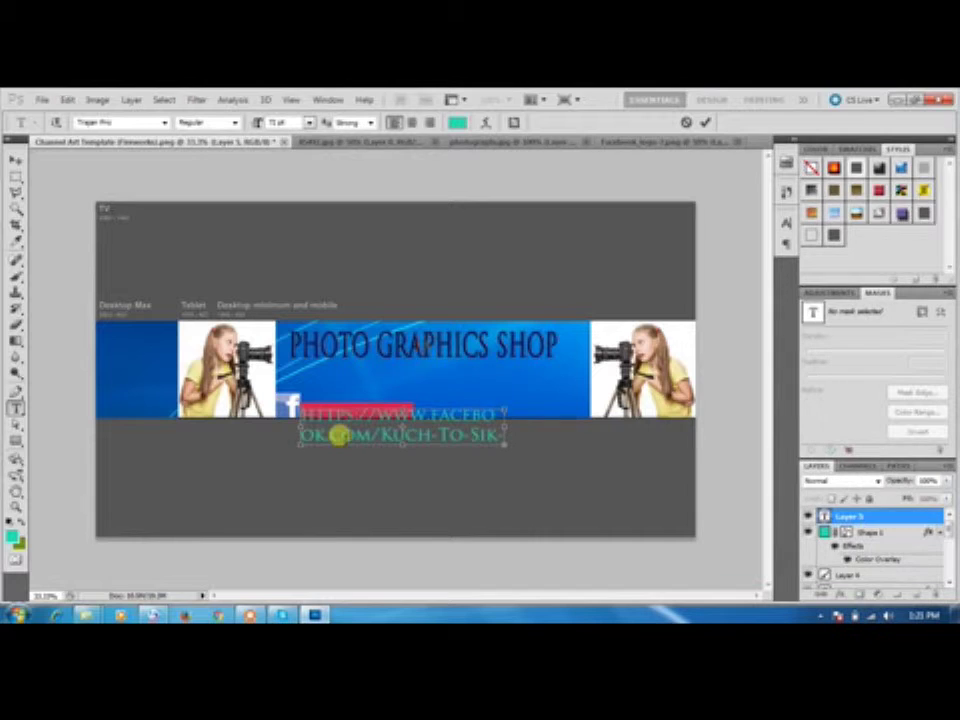
mouse_move(503, 451)
mouse_down()
mouse_move(690, 525)
mouse_move(615, 480)
mouse_move(525, 452)
mouse_up()
click(153, 614)
click(153, 614)
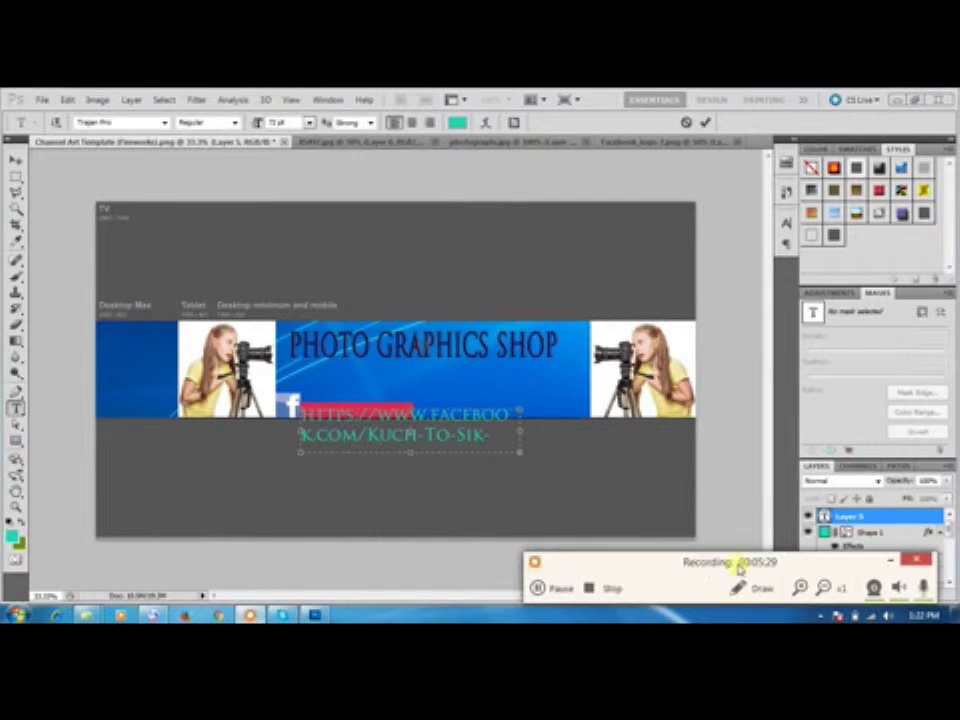
click(890, 561)
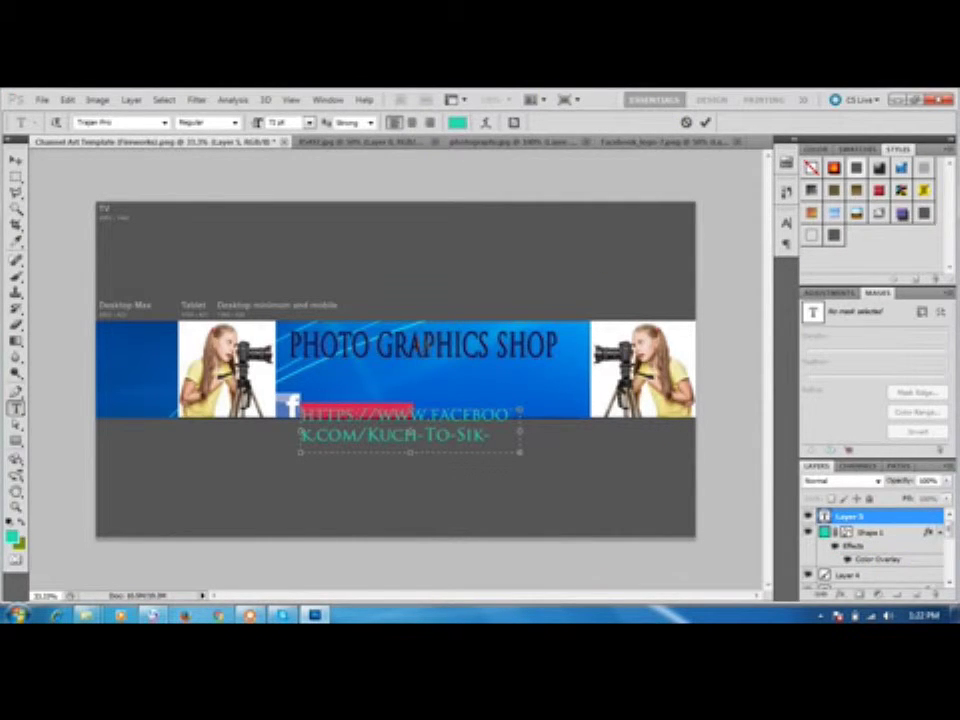
click(898, 101)
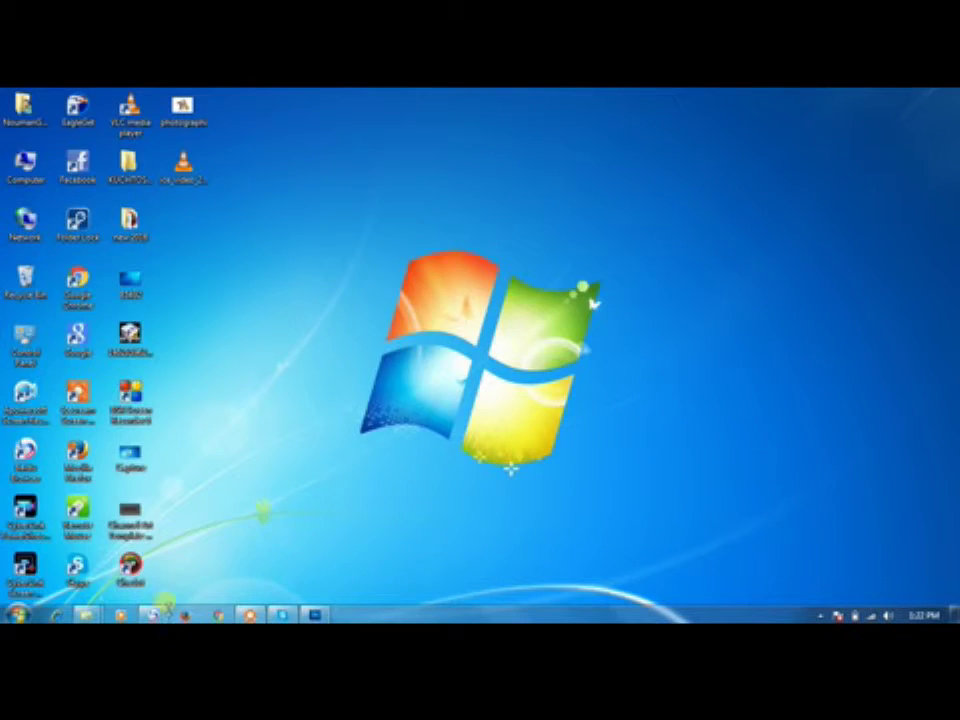
- Load adf.ly in a new Chrome tab and reach its login page
click(152, 614)
click(433, 96)
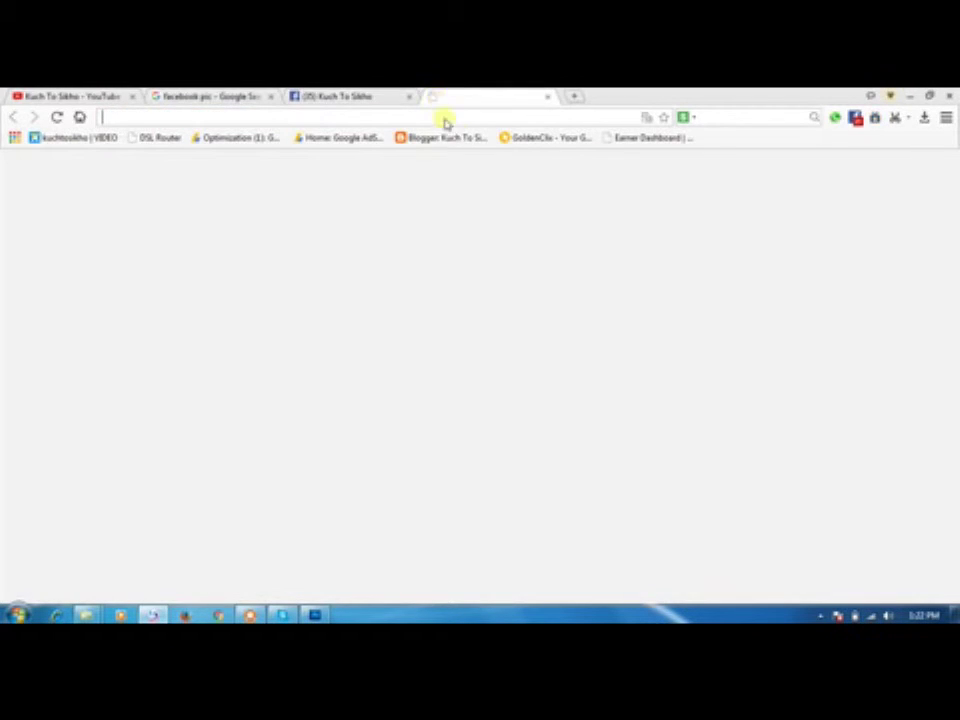
text(ad)
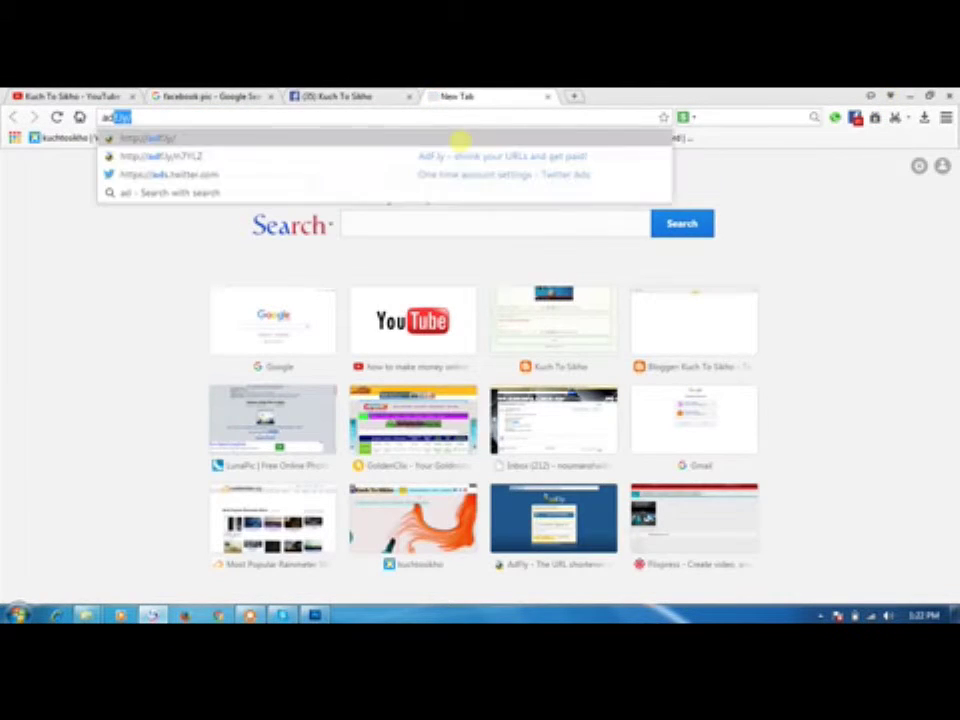
key(Return)
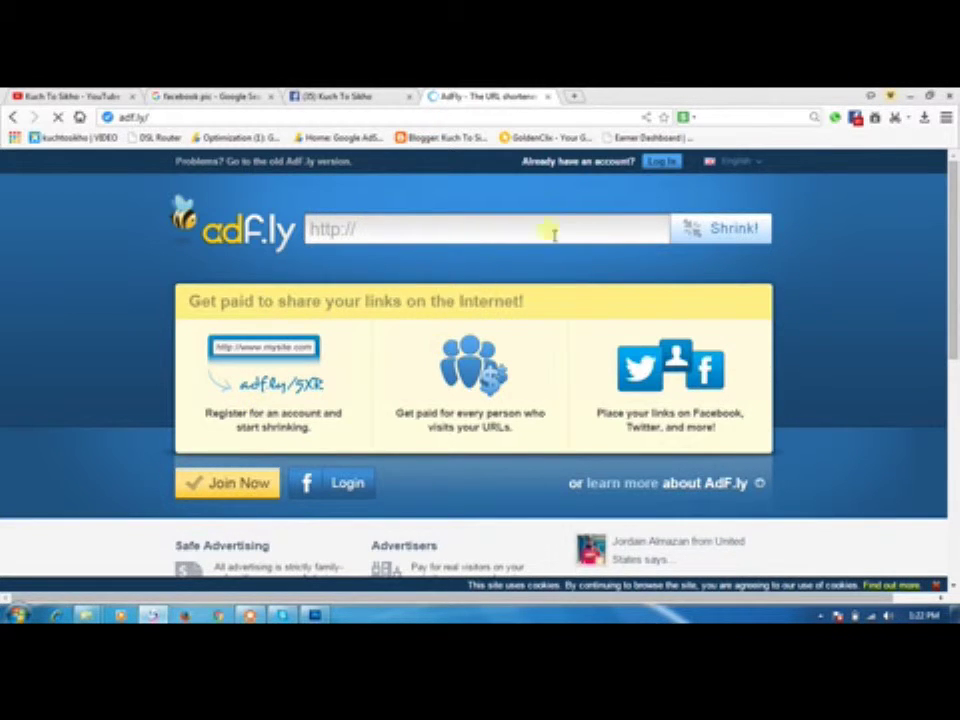
click(237, 483)
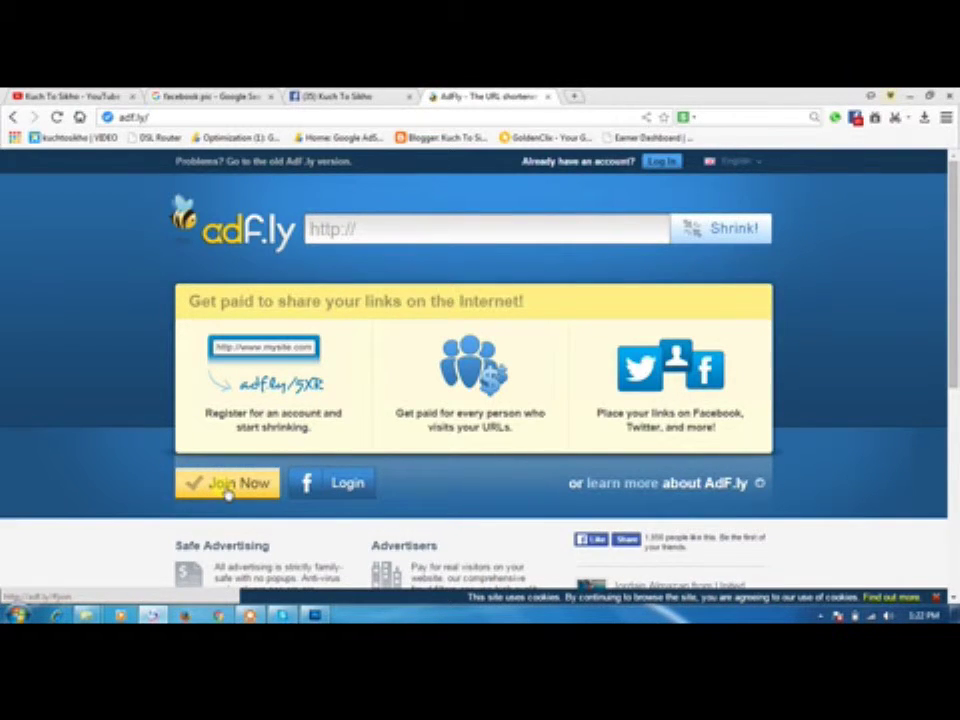
click(333, 487)
click(652, 161)
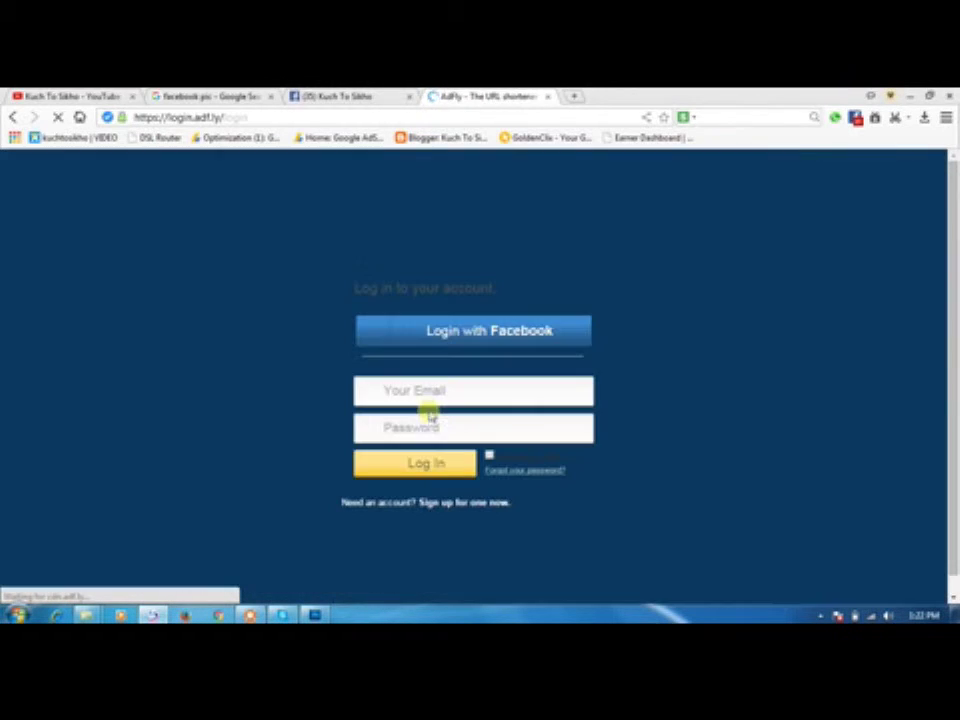
- Log in to adf.ly with the first saved e-mail and the account password
click(422, 395)
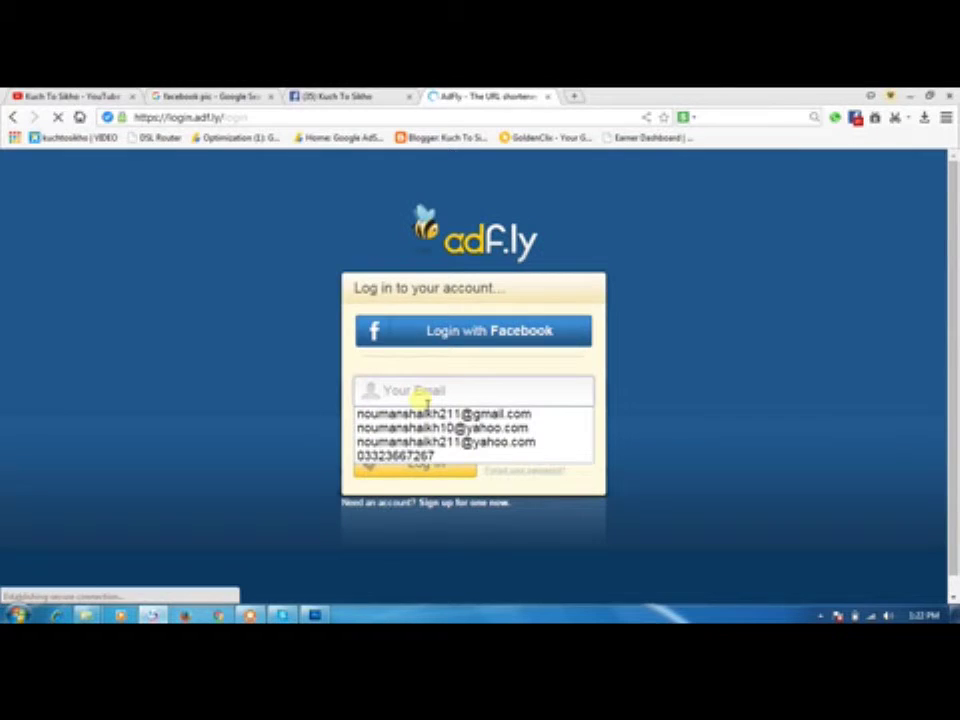
click(420, 414)
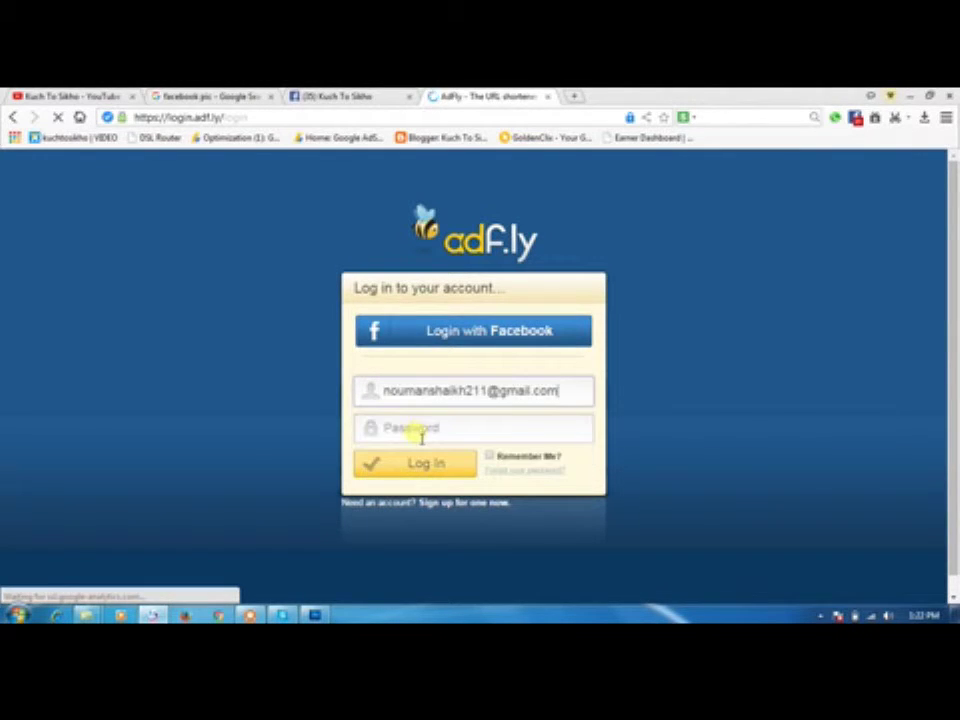
click(420, 430)
text(*********)
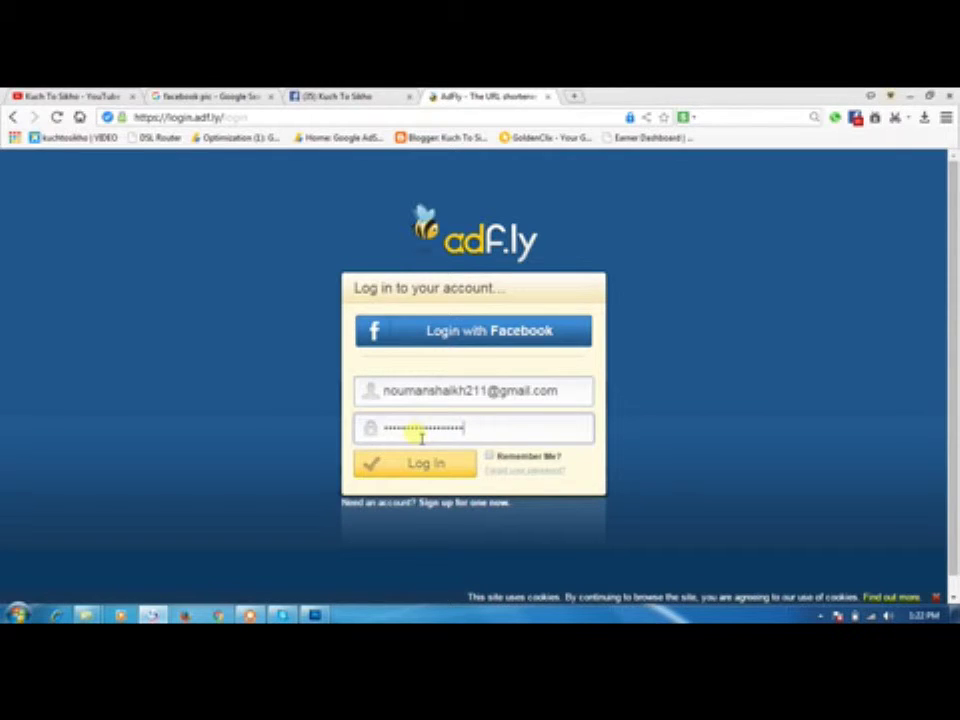
click(386, 466)
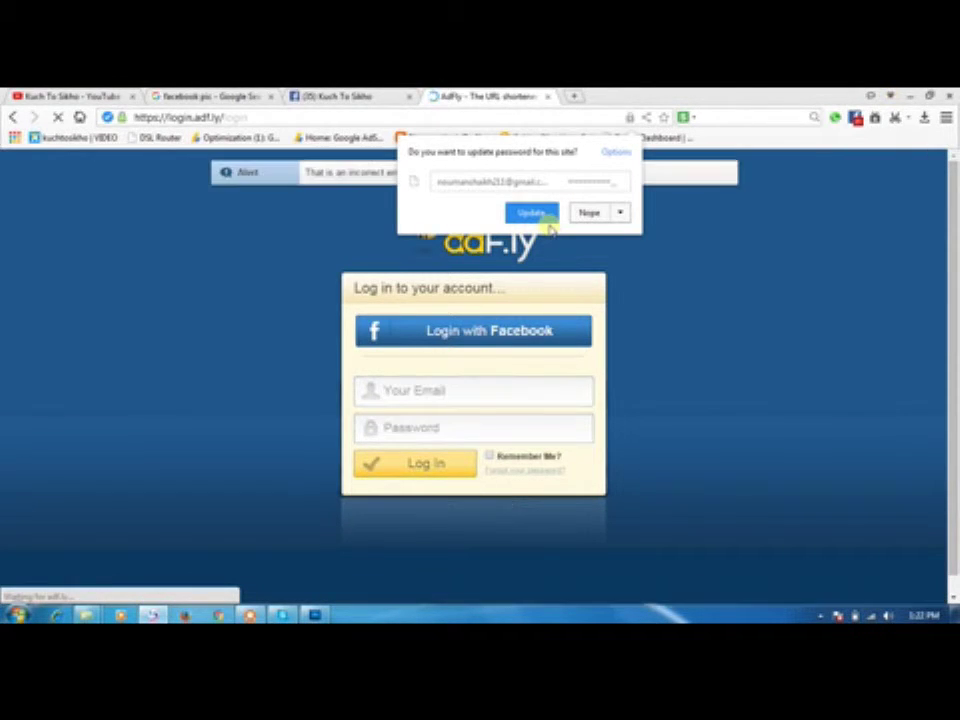
click(583, 217)
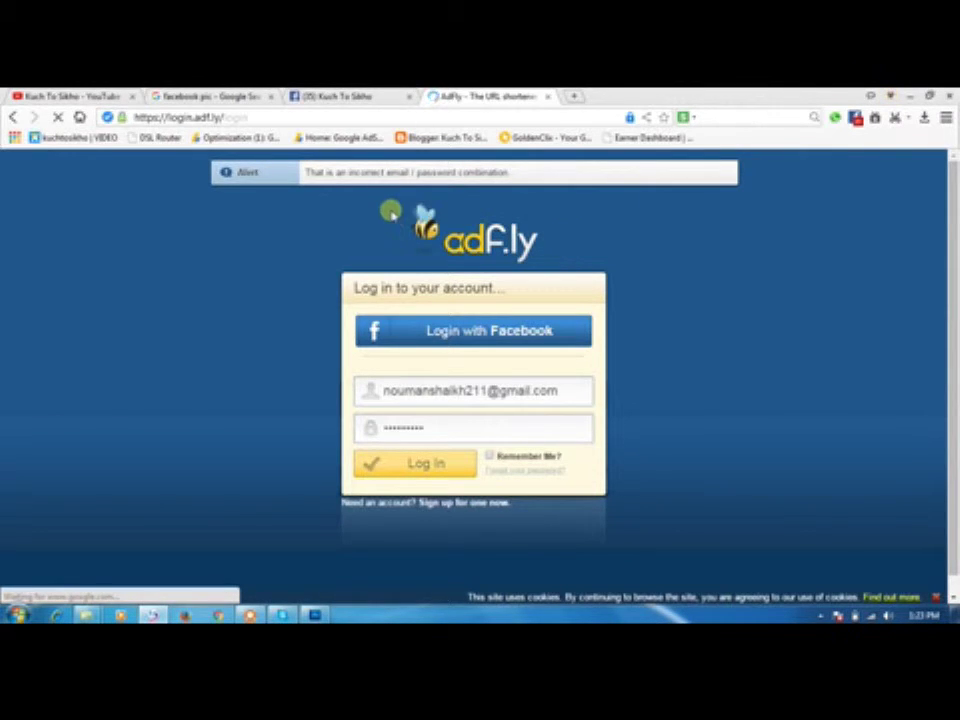
- Retry the adf.ly login using a different saved e-mail address
drag(412, 410, 381, 410)
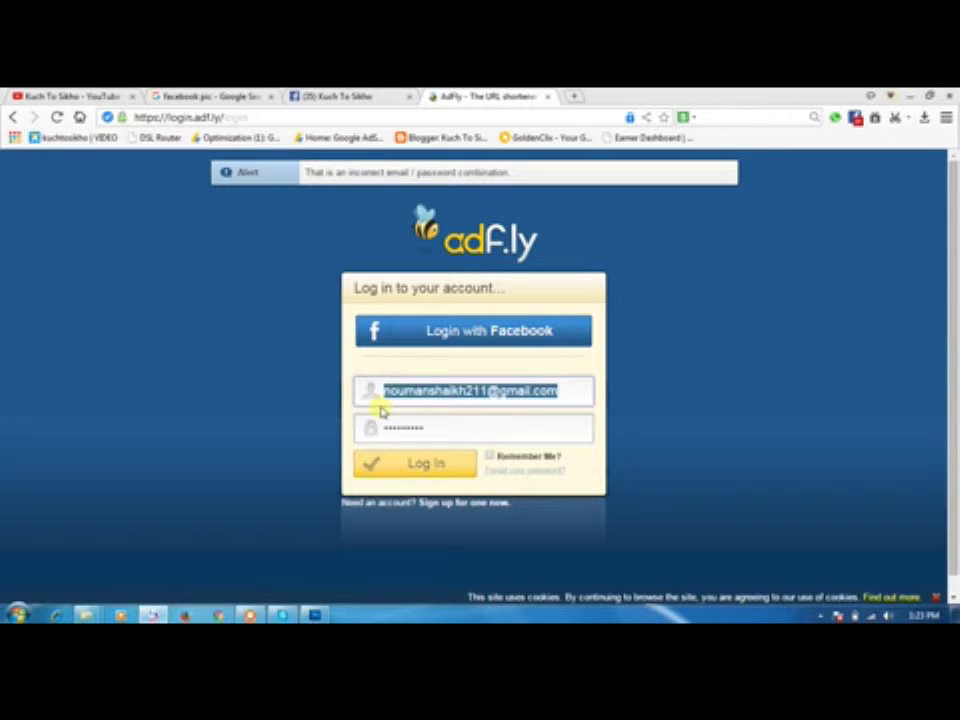
text(n)
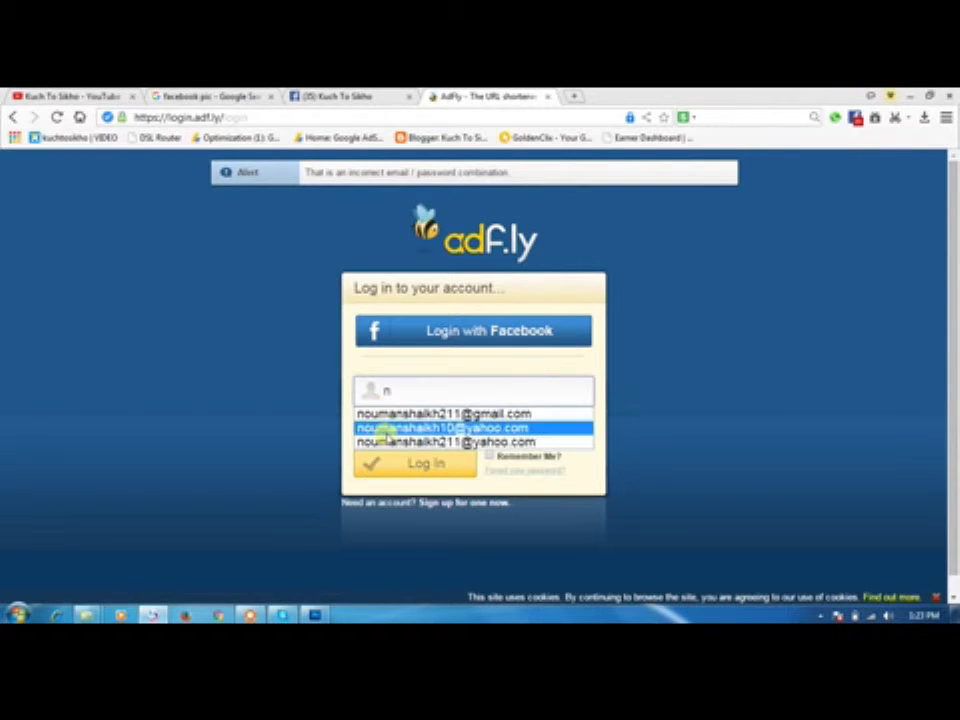
click(386, 429)
click(392, 430)
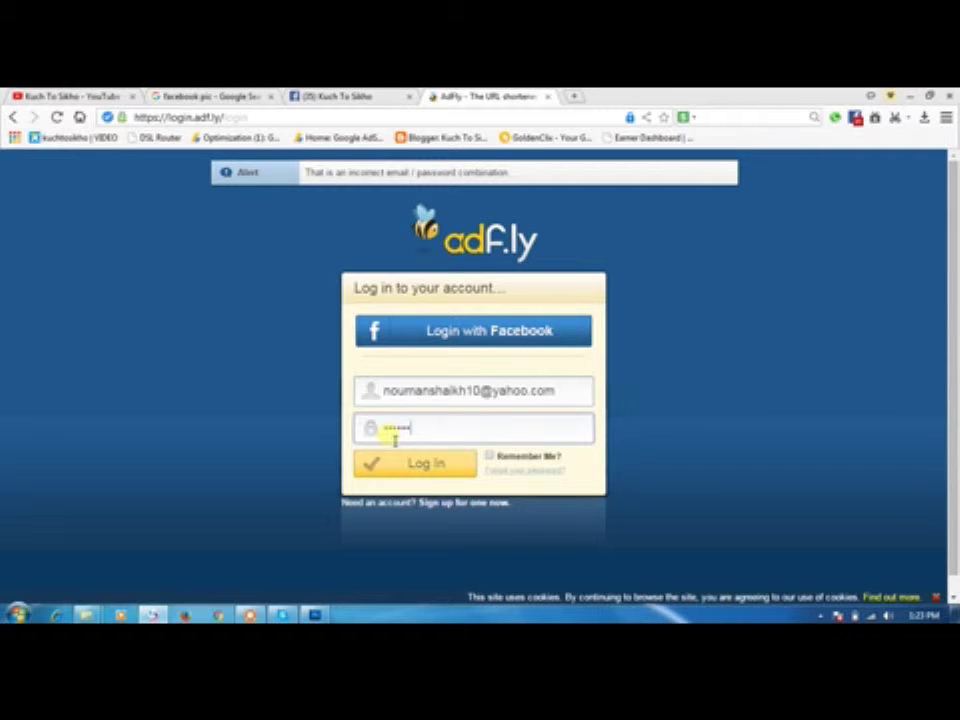
key(Return)
text(138)
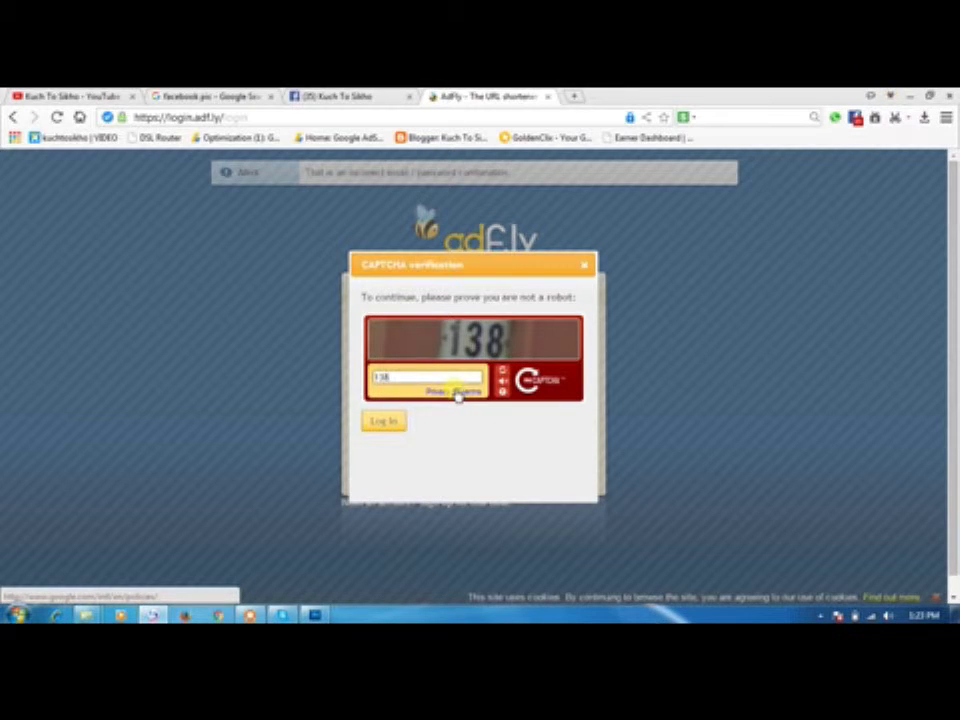
- Resubmit the login with a cleared password and CAPTCHA answer, then choose Facebook sign-in
click(395, 427)
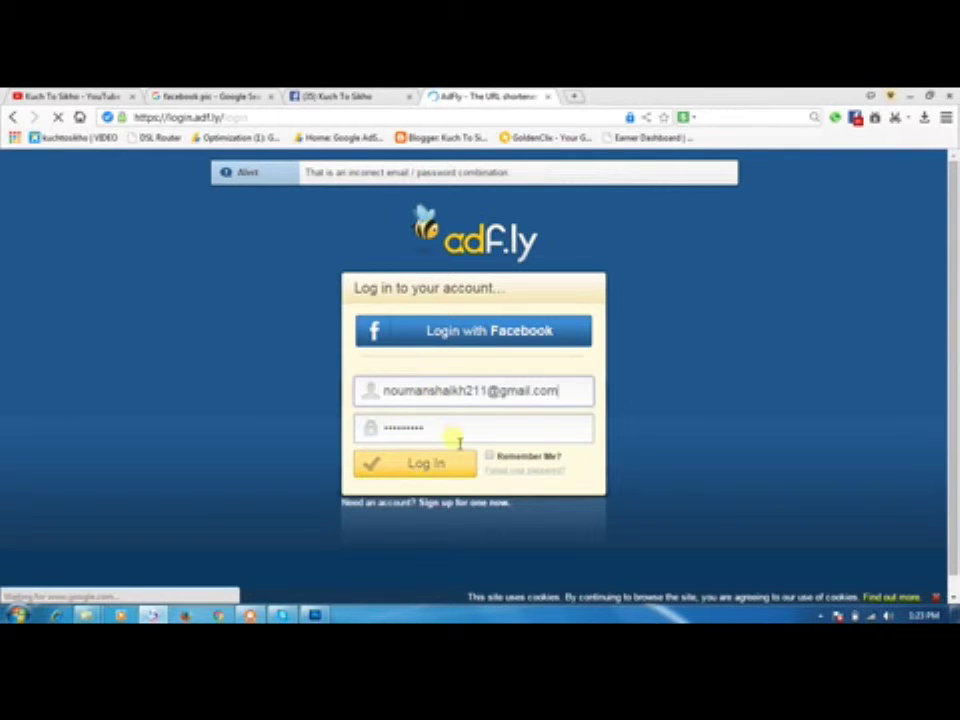
drag(454, 430, 351, 447)
key(BackSpace)
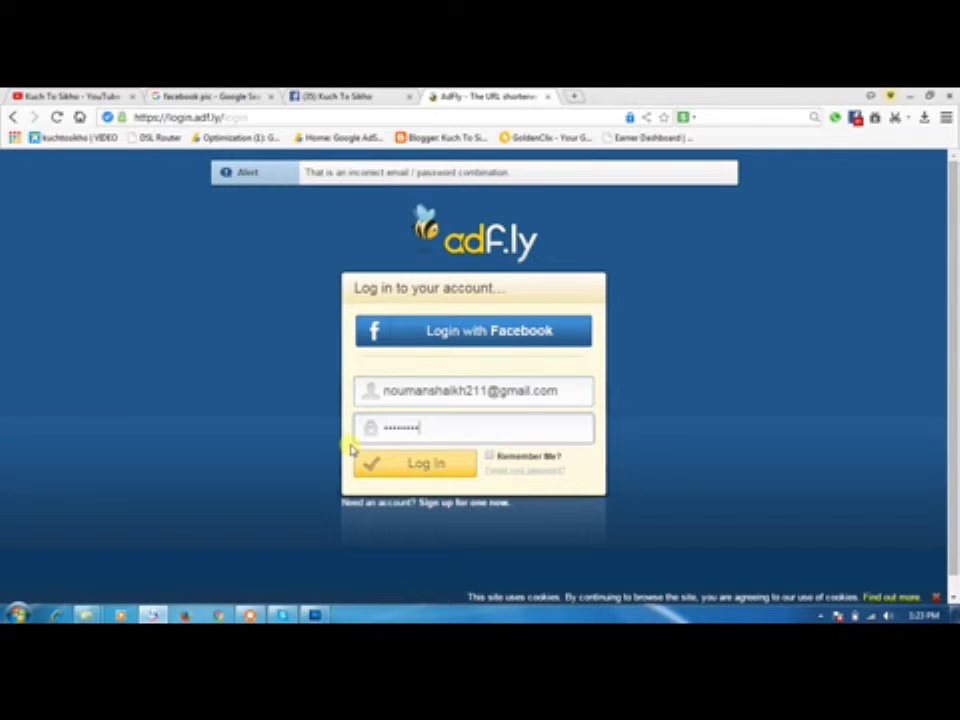
click(411, 466)
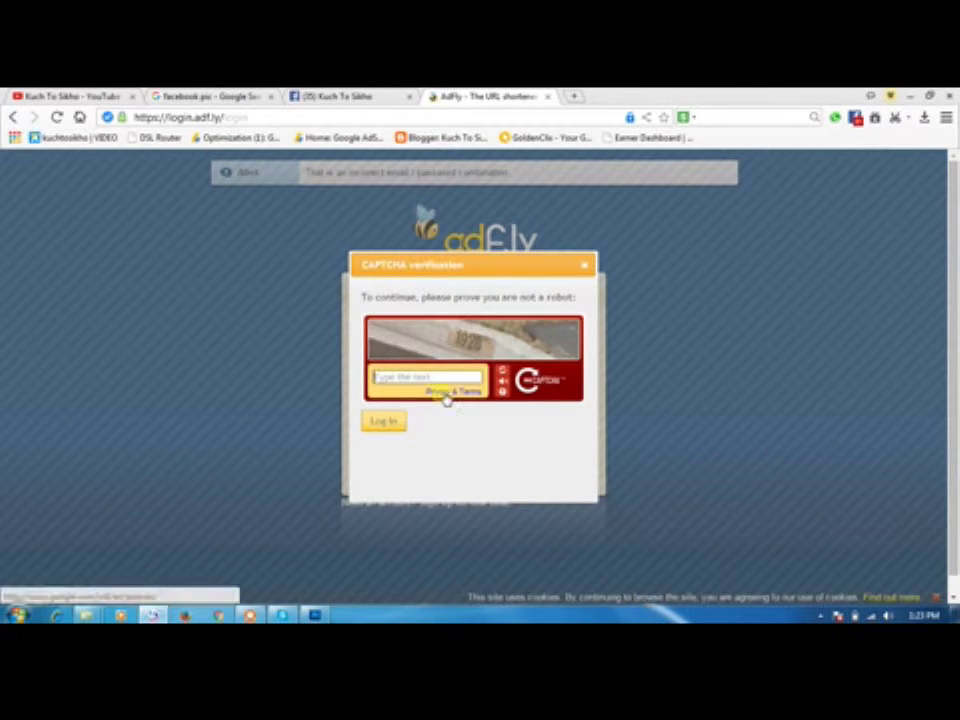
text(1928)
click(398, 427)
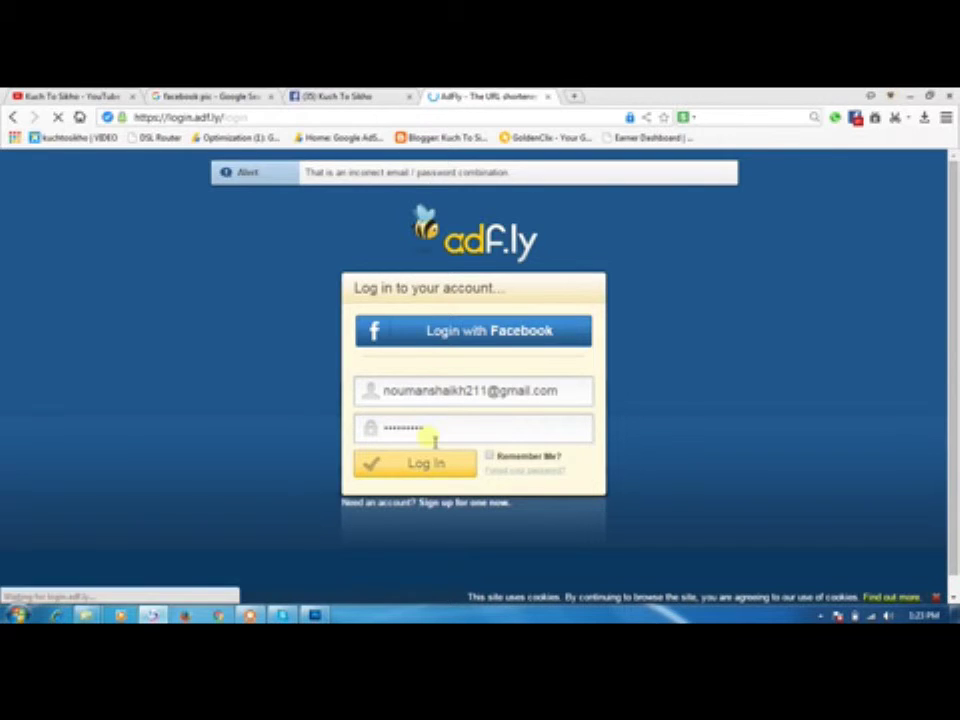
click(465, 335)
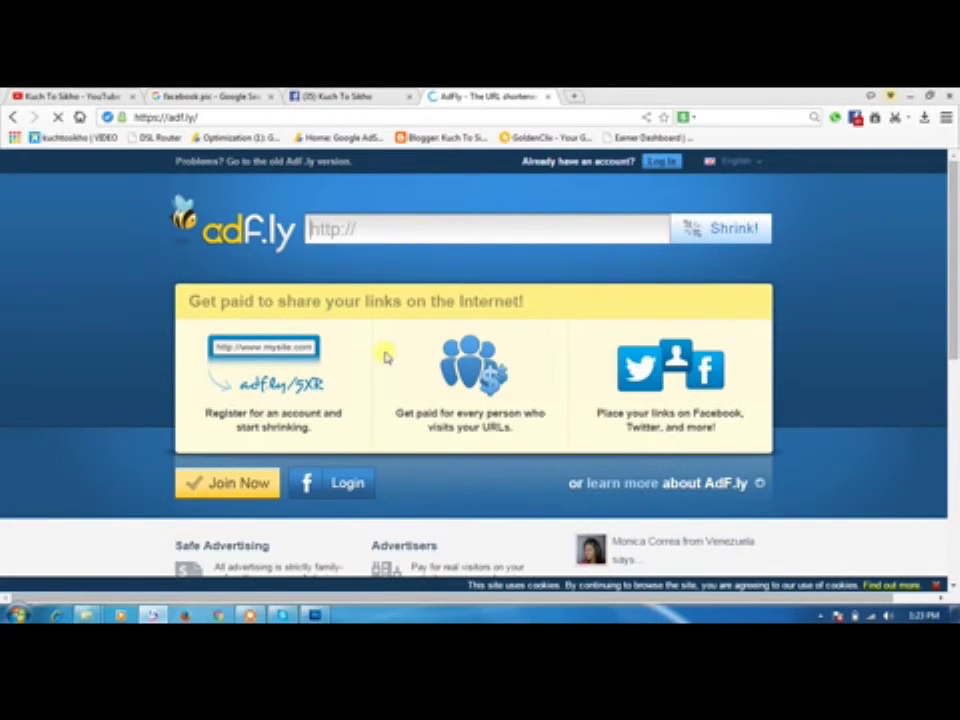
- Finish signing in to adf.ly through Facebook to reach the homepage
click(330, 484)
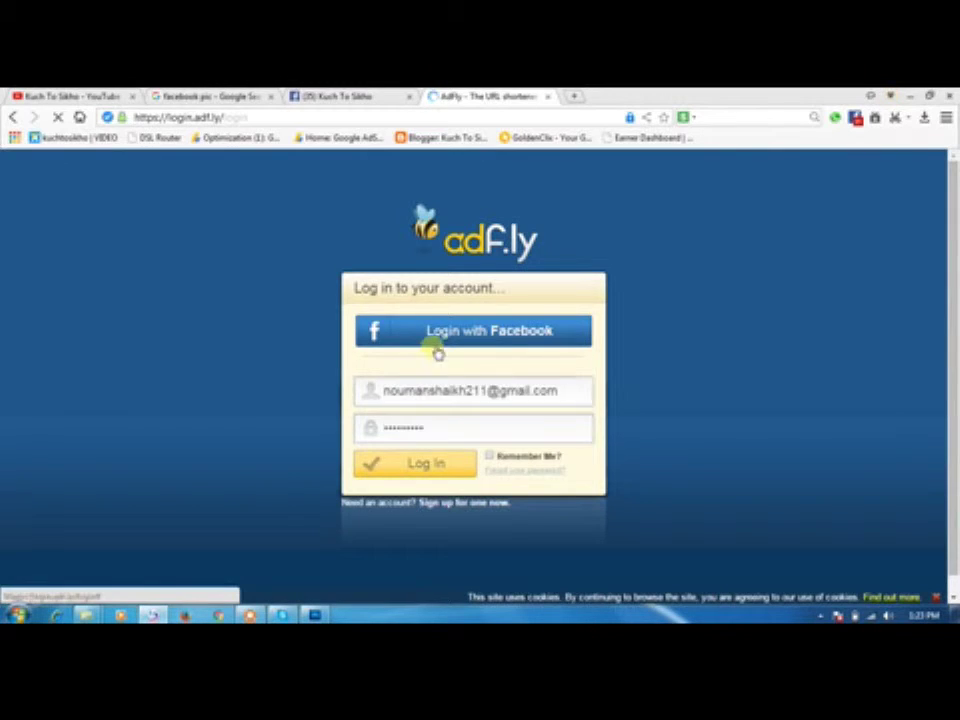
click(438, 342)
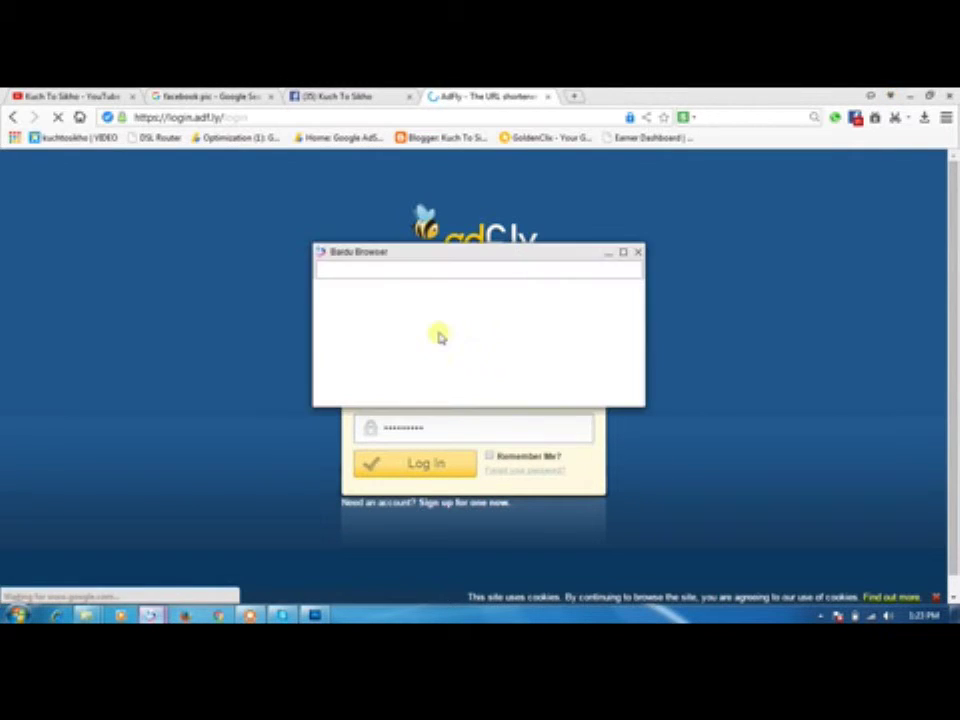
click(428, 467)
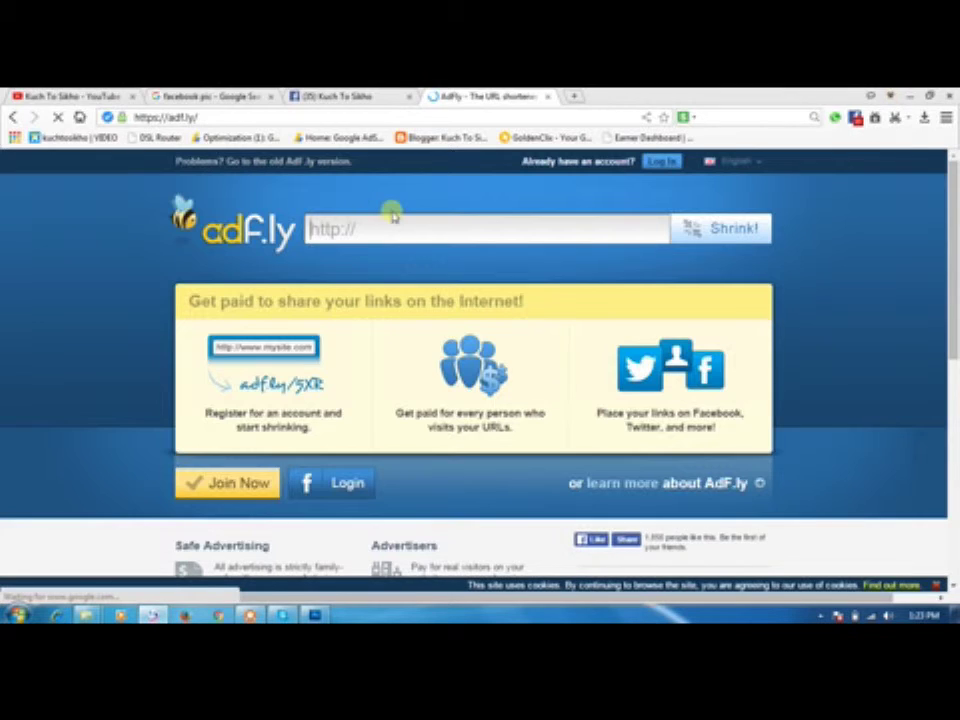
click(396, 228)
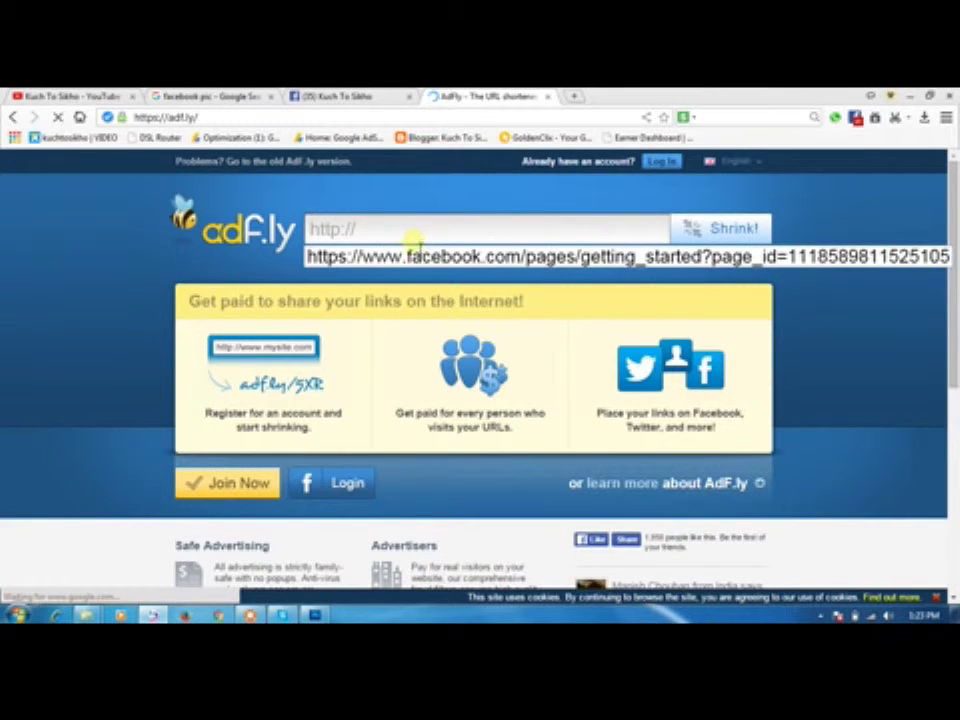
key(ctrl+v)
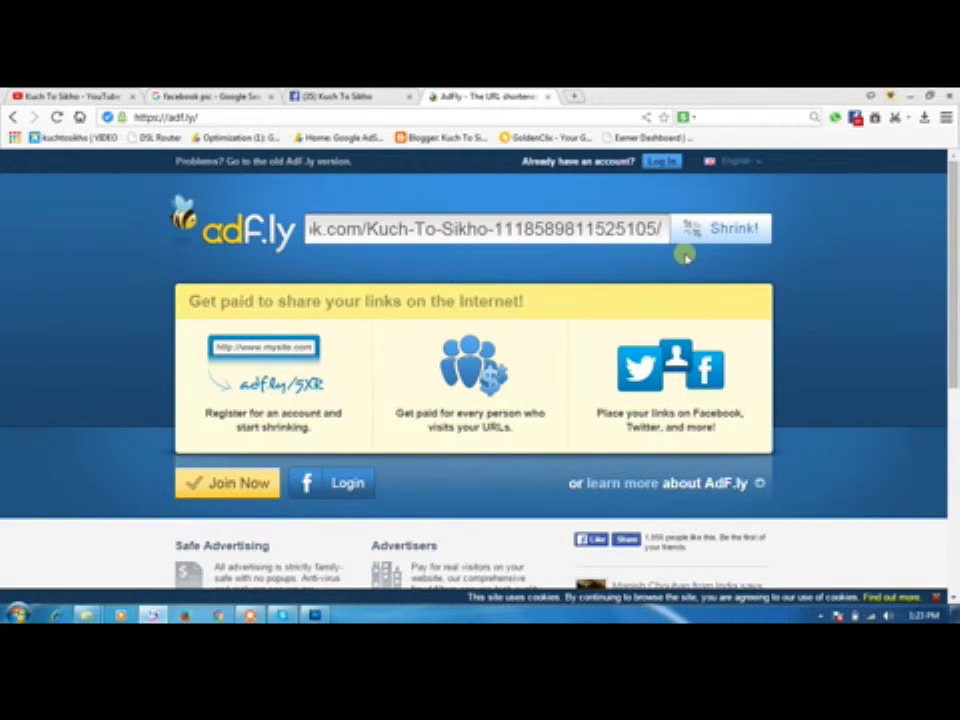
click(739, 229)
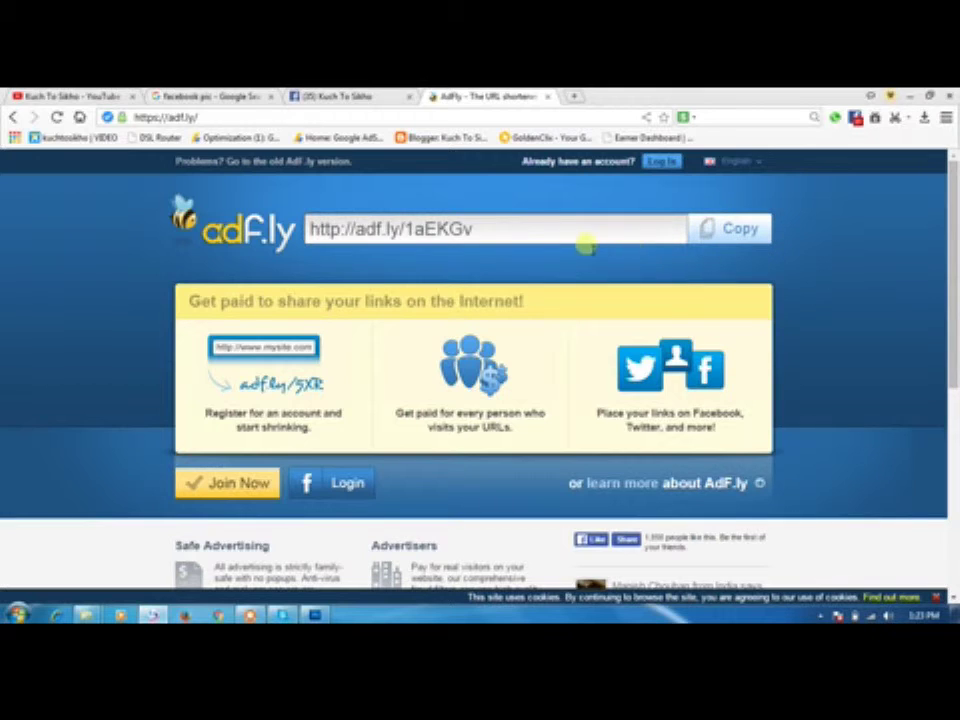
drag(478, 229, 300, 240)
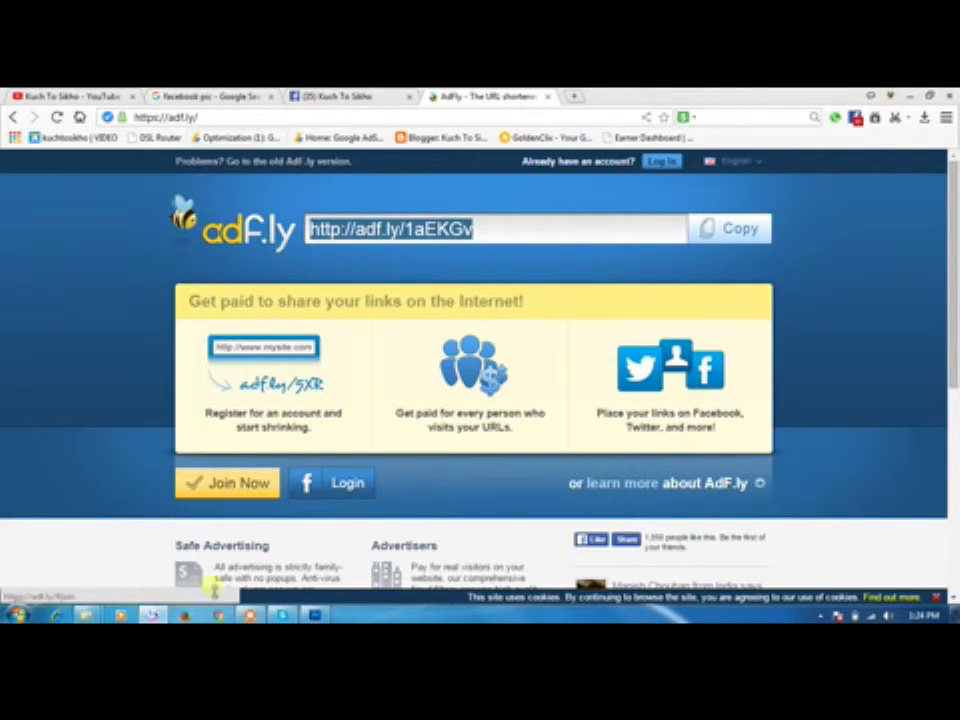
click(314, 614)
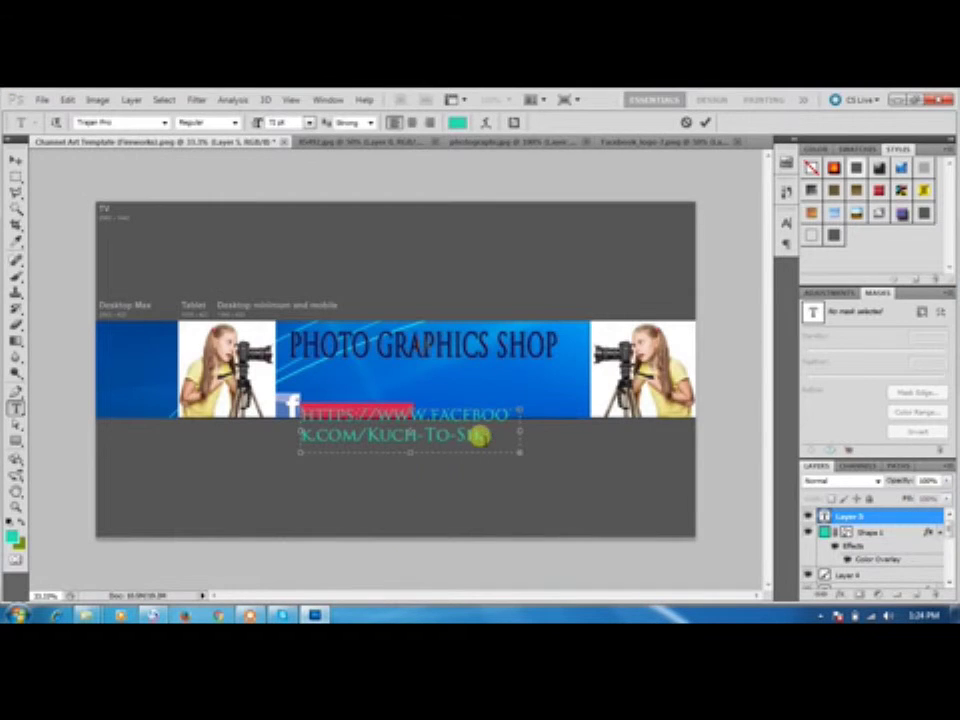
drag(455, 441, 255, 423)
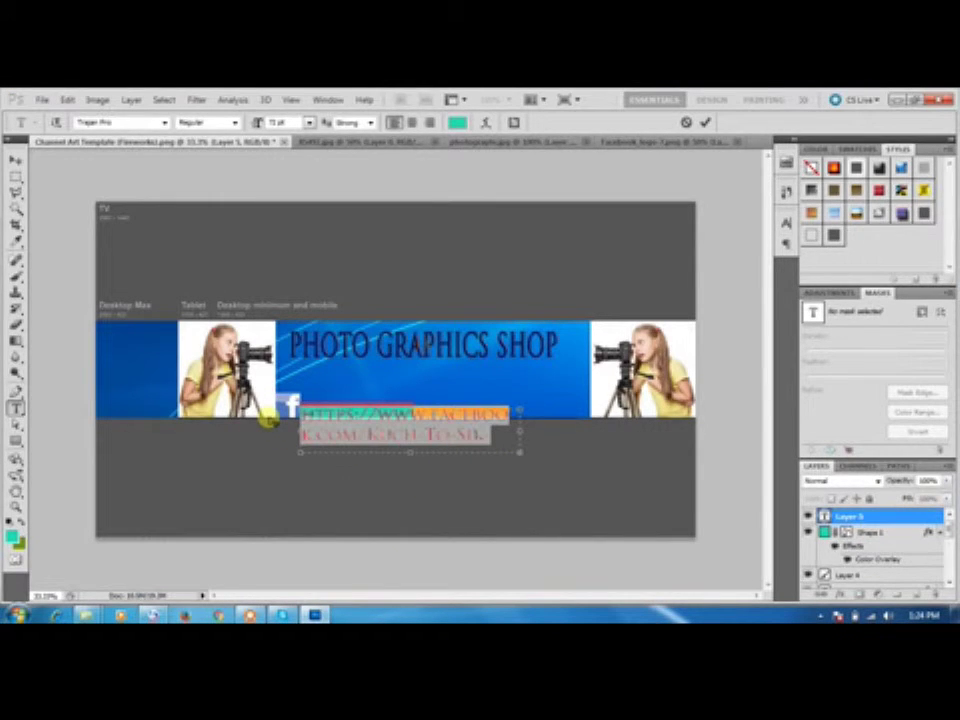
key(ctrl+v)
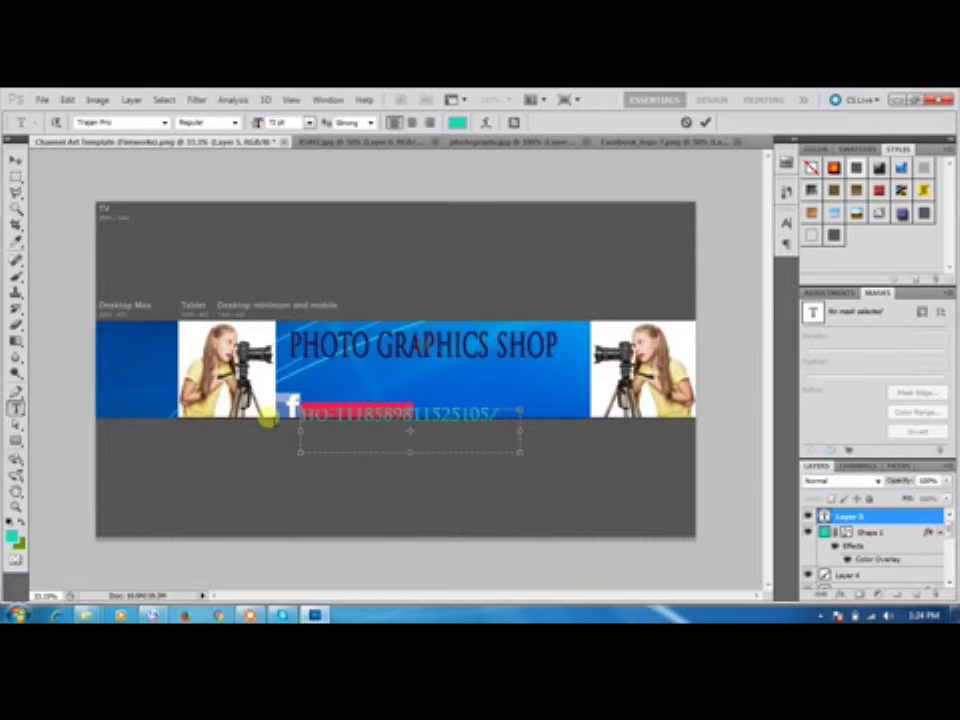
drag(521, 439, 242, 472)
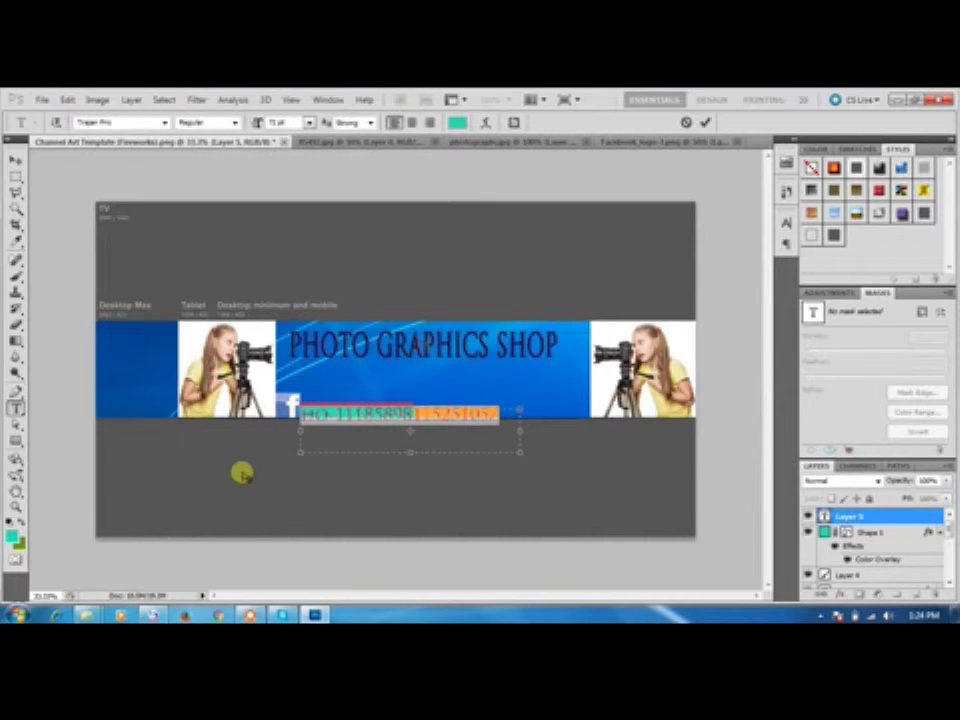
key(BackSpace)
key(ctrl+v)
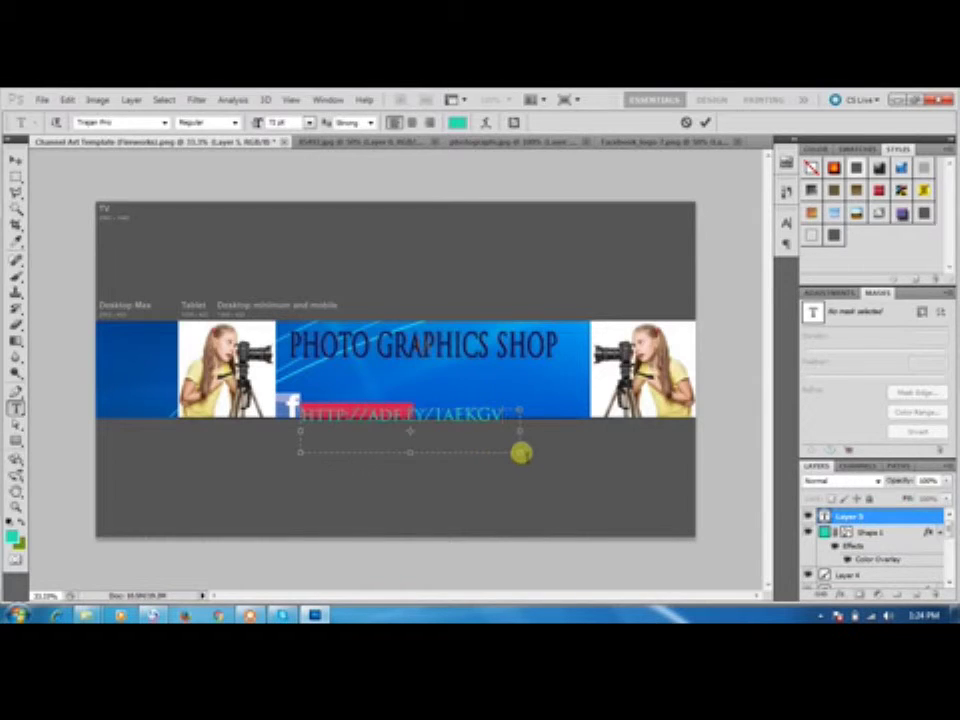
mouse_move(521, 453)
mouse_down()
mouse_move(484, 435)
mouse_move(512, 437)
mouse_up()
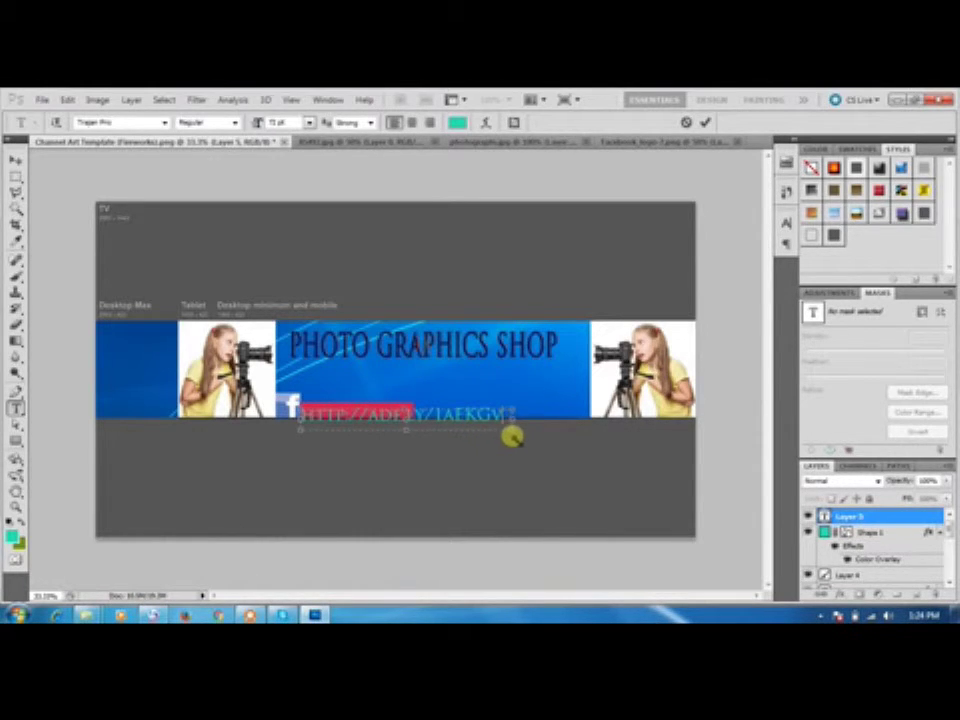
drag(512, 437, 510, 432)
click(15, 160)
- Move the short link below the banner and scale it down with Free Transform
drag(375, 413, 386, 453)
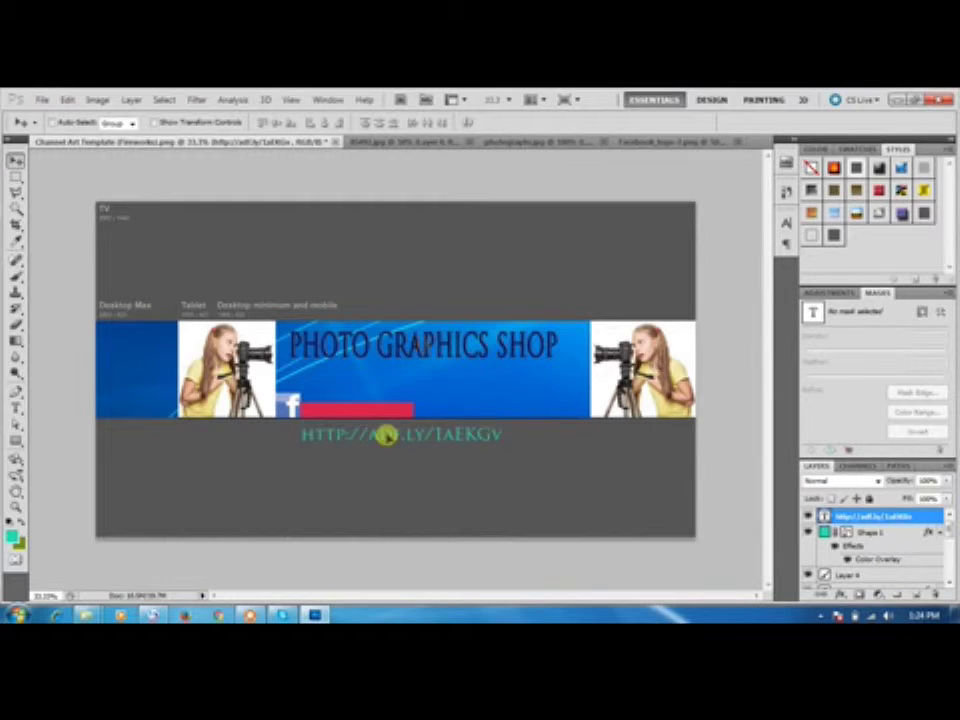
key(ctrl+t)
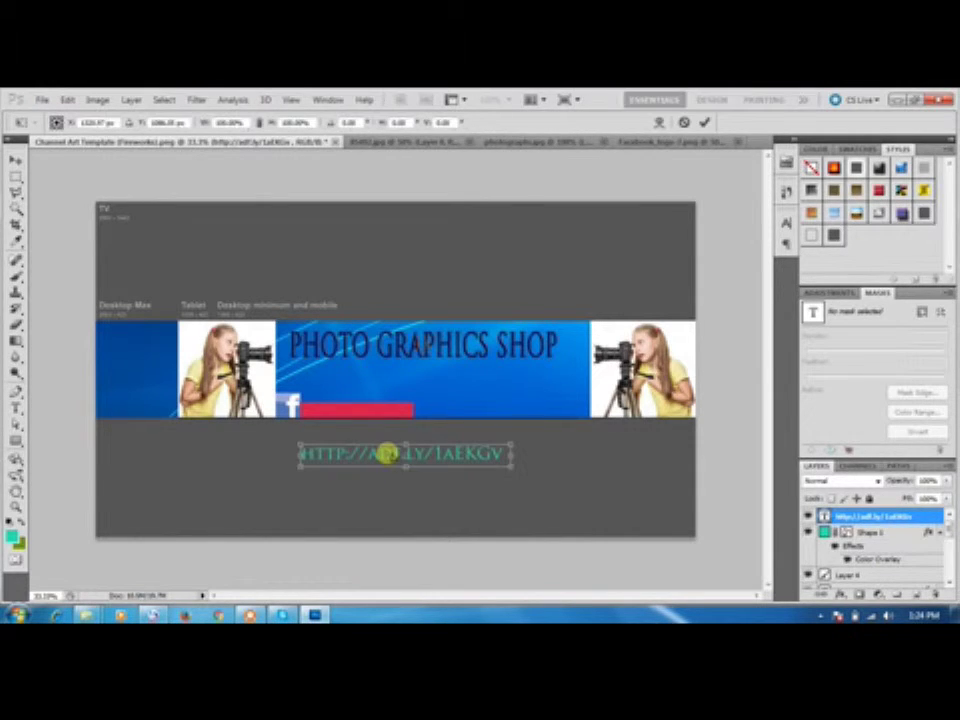
mouse_move(511, 464)
mouse_down()
mouse_move(405, 456)
mouse_move(399, 420)
mouse_move(396, 484)
mouse_up()
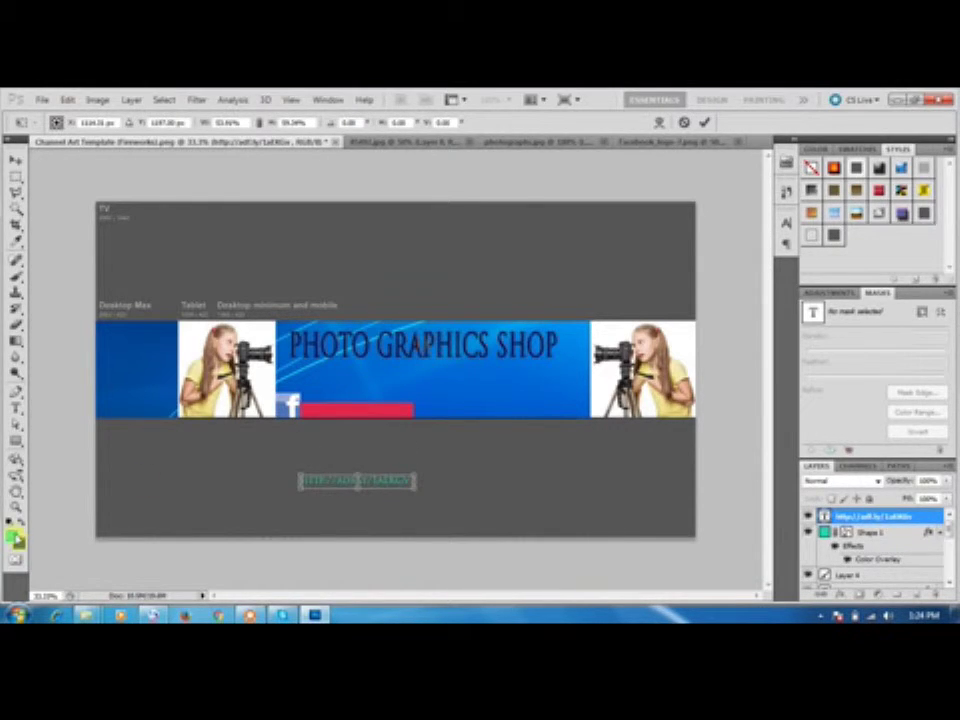
click(16, 160)
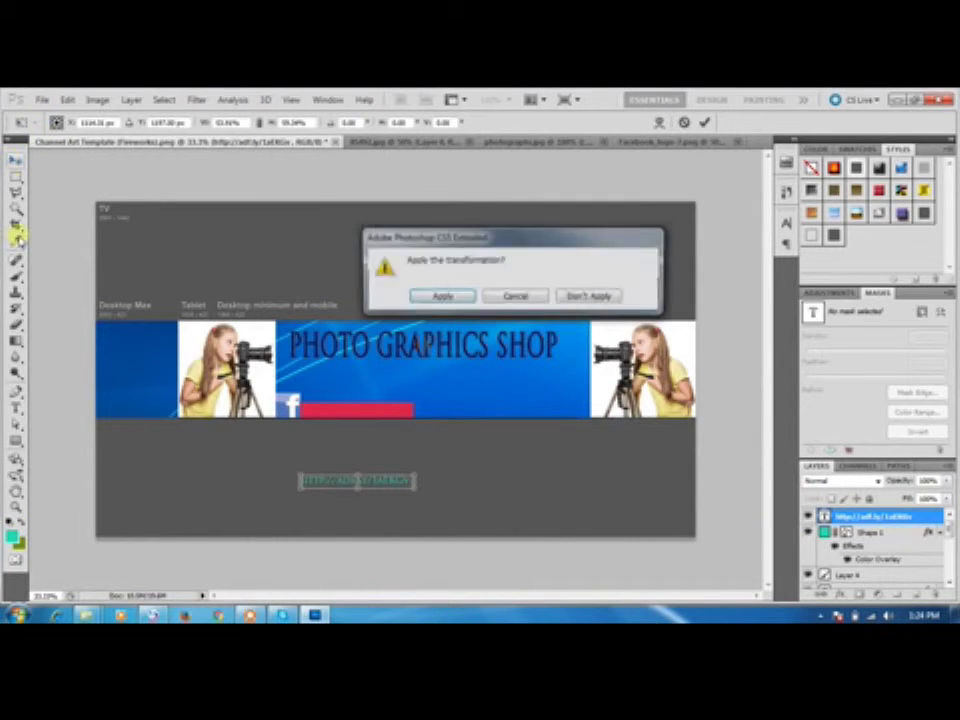
click(442, 298)
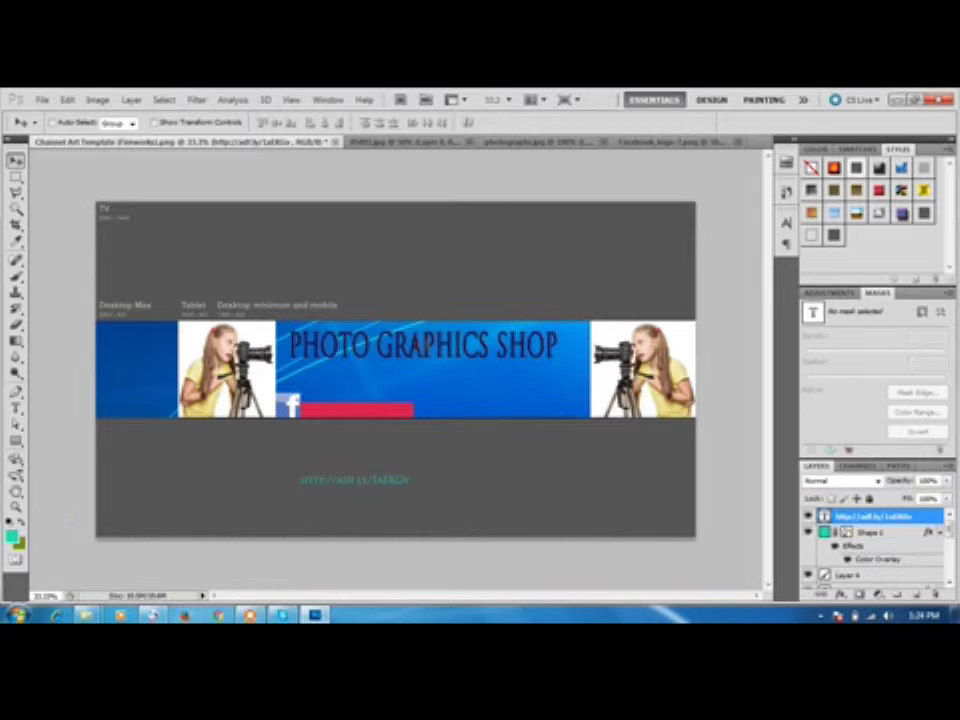
key(i)
click(14, 537)
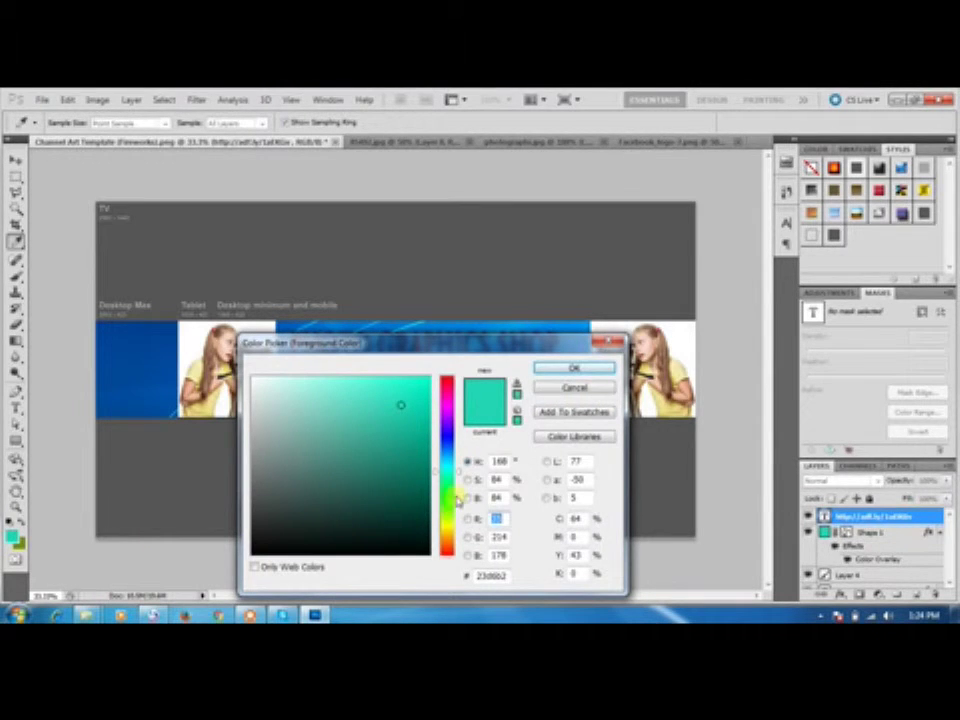
- Turn the short link text bright green using the foreground Color Picker
drag(457, 499, 446, 511)
click(424, 388)
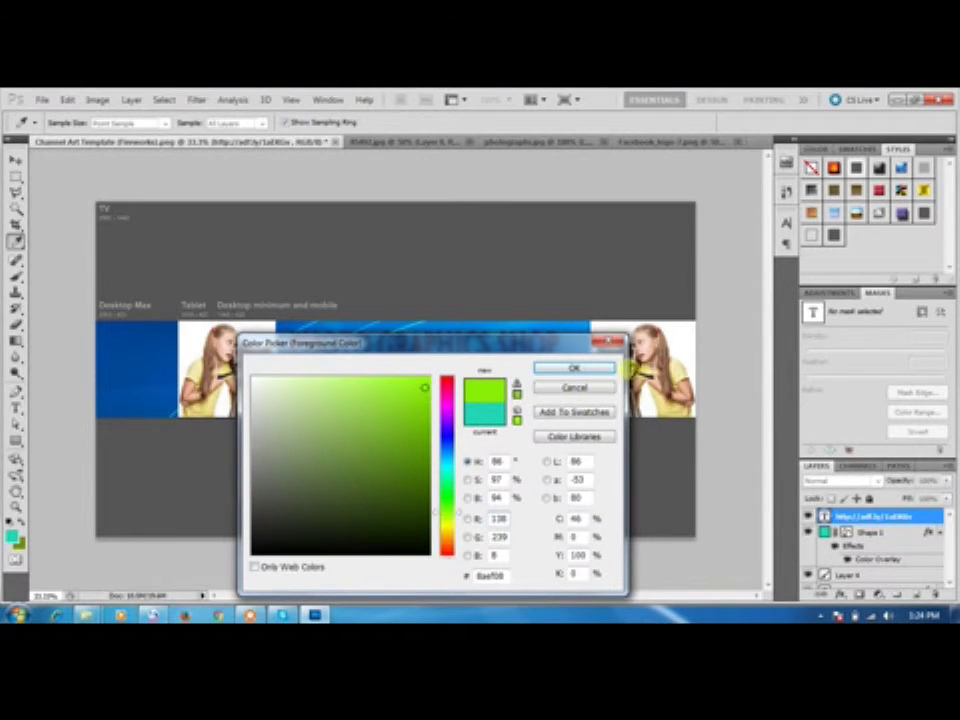
click(590, 368)
- Move the green link onto the red bar and minimise Photoshop
key(v)
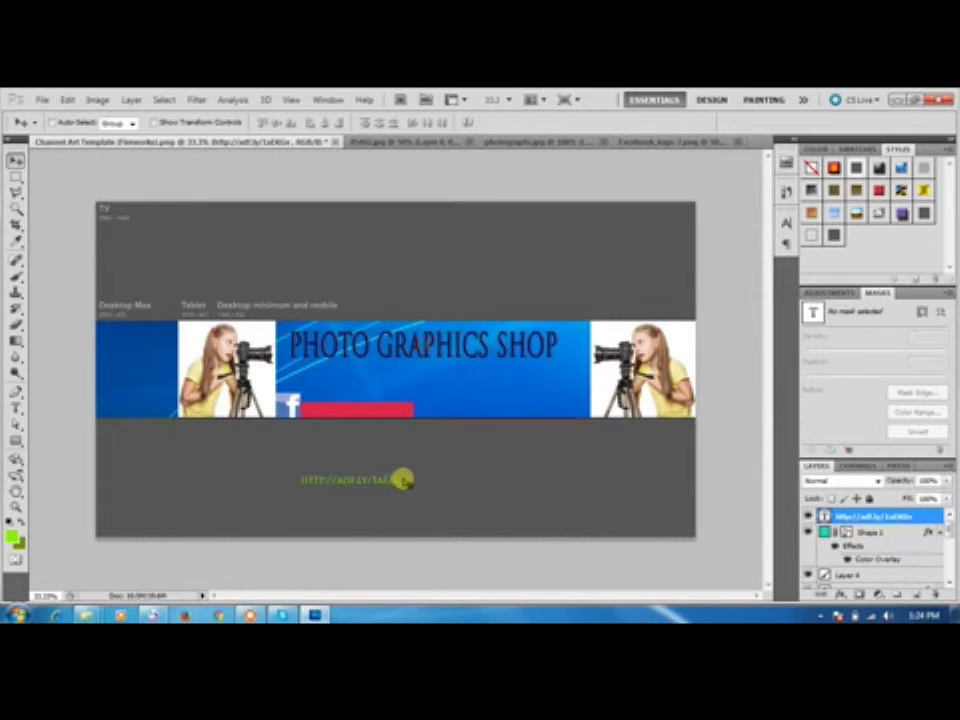
drag(404, 478, 400, 411)
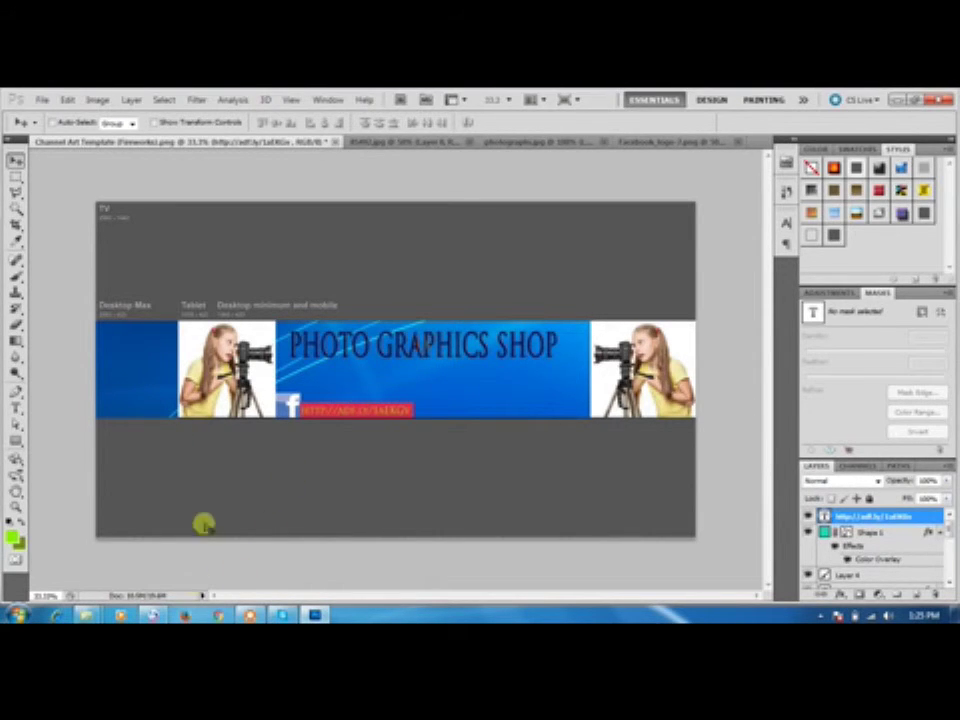
click(315, 614)
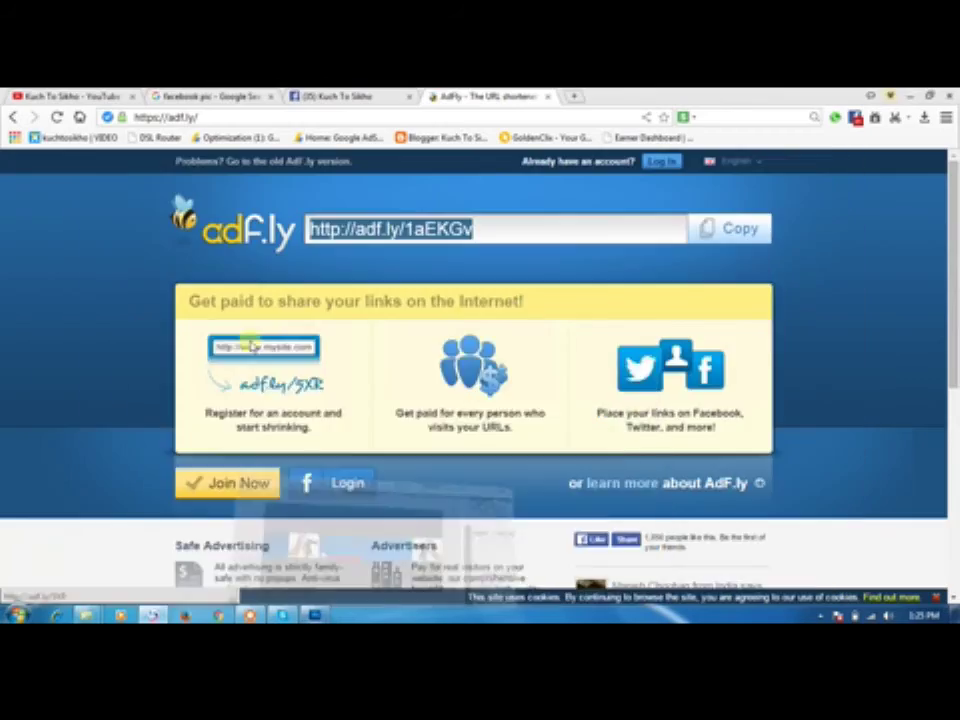
- Show the Kuch To Sikho YouTube channel page with its current adf.ly-linked banner
click(70, 96)
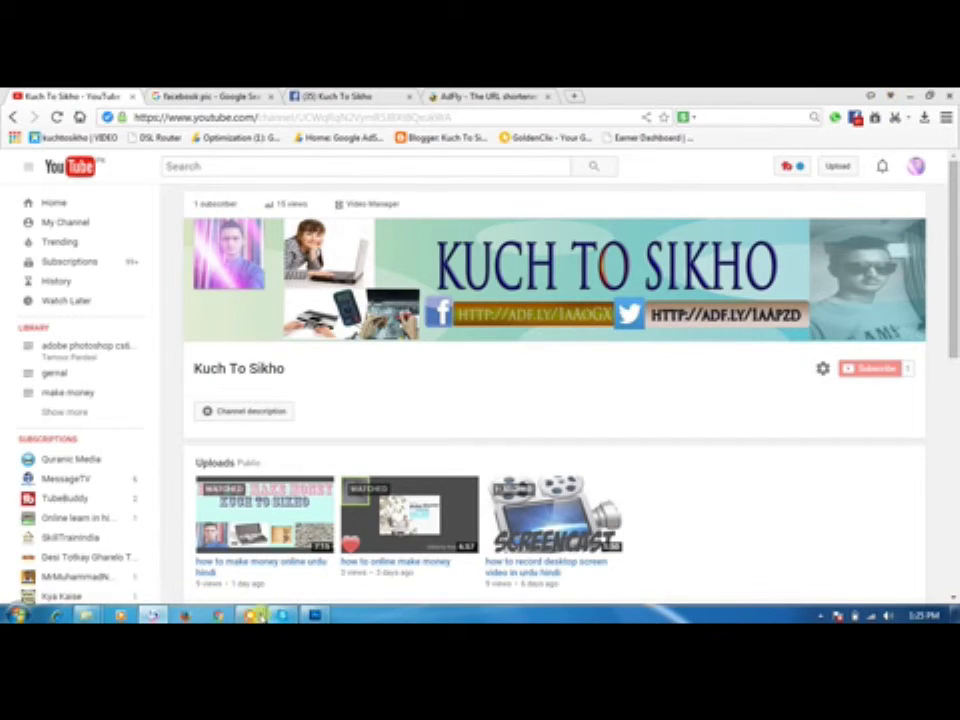
click(252, 614)
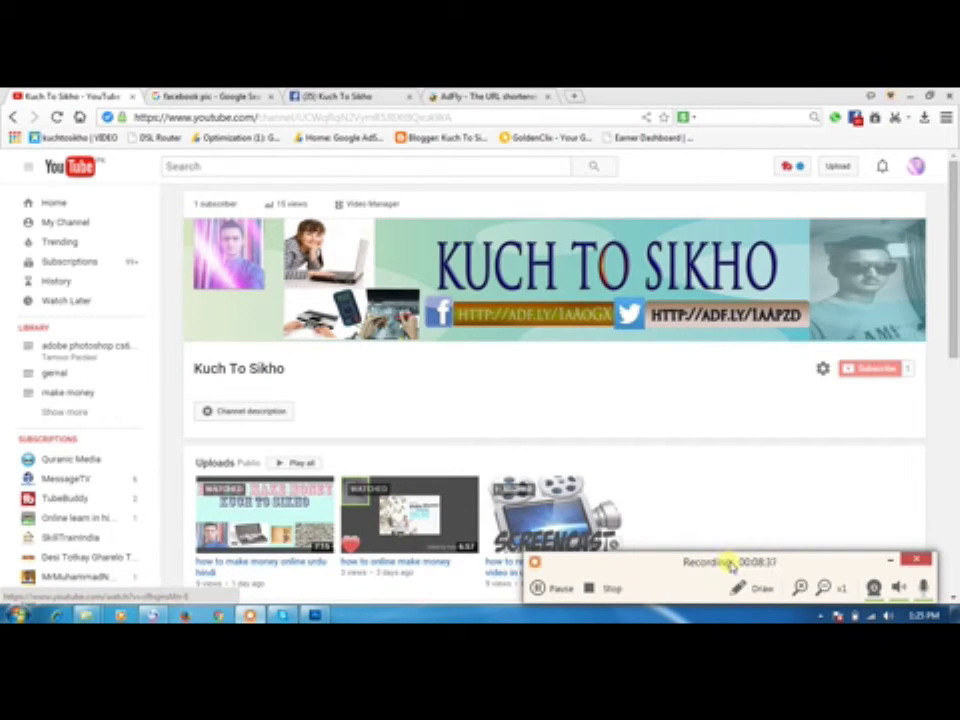